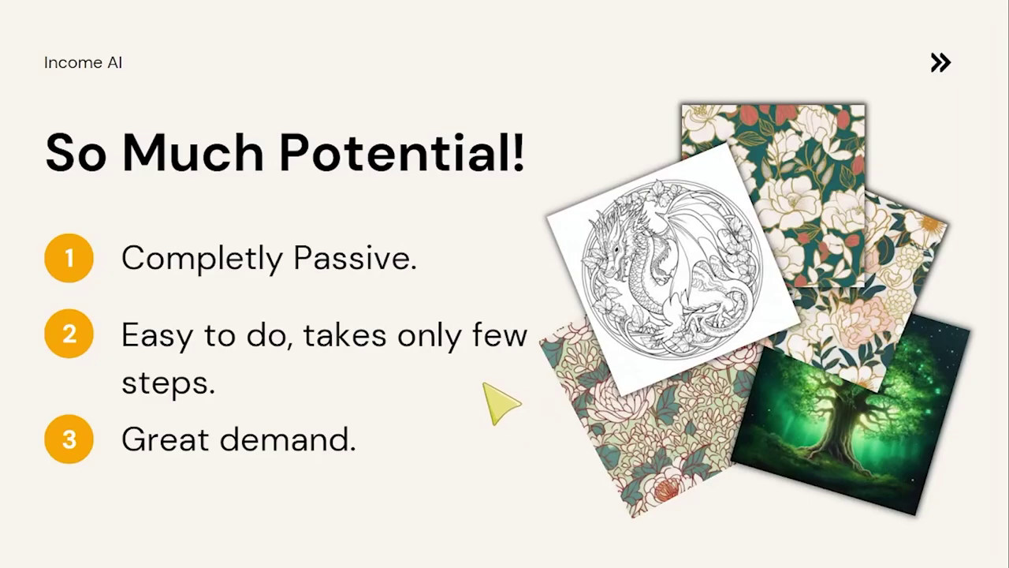
# Move past the overview slides and highlight the 3,658 'Unicorn Coloring Pages' result count on Etsy
pyautogui.scroll(-1, 332, 494)
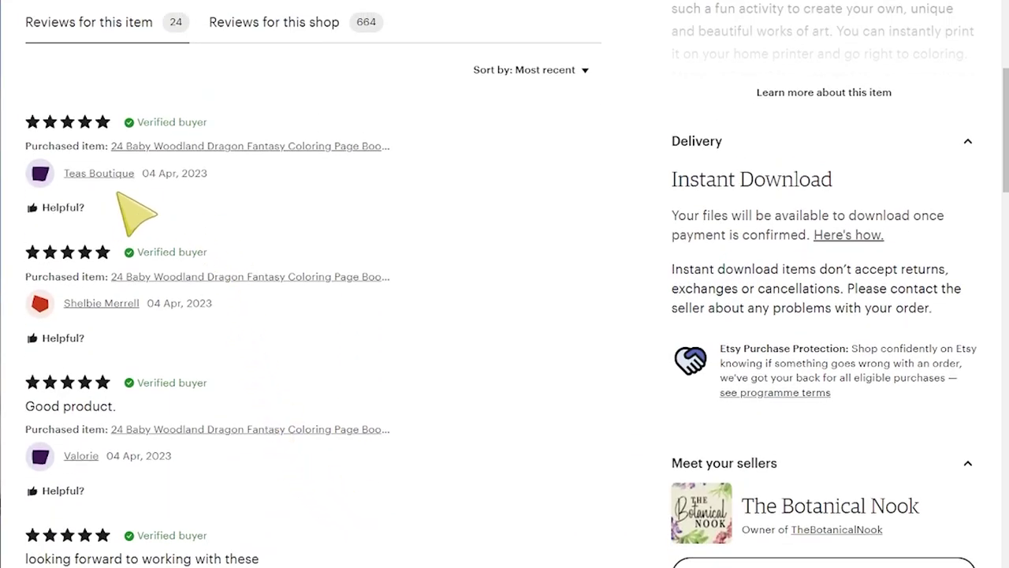
pyautogui.scroll(-1, 266, 344)
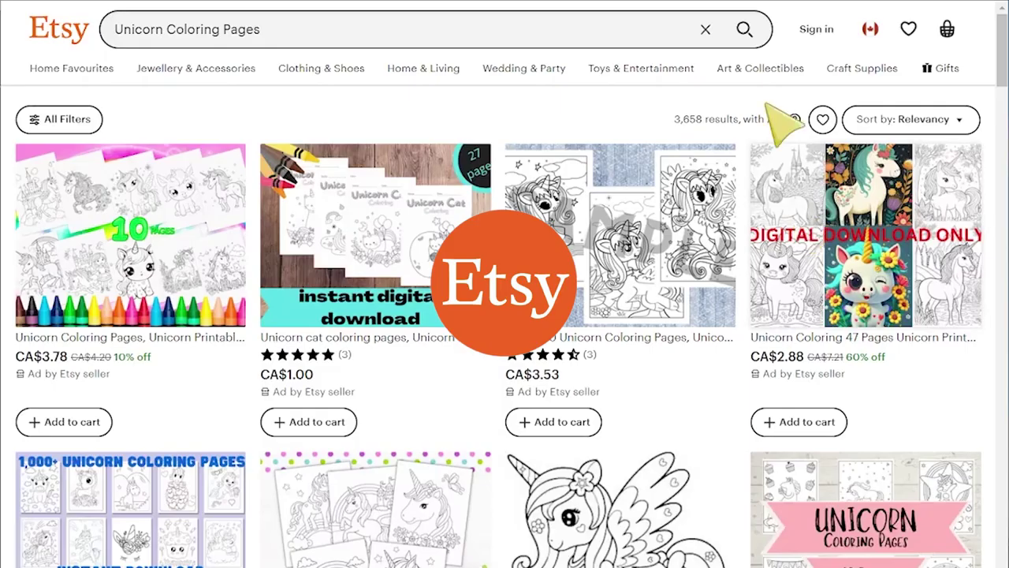
pyautogui.moveTo(674, 119); pyautogui.dragTo(718, 125)
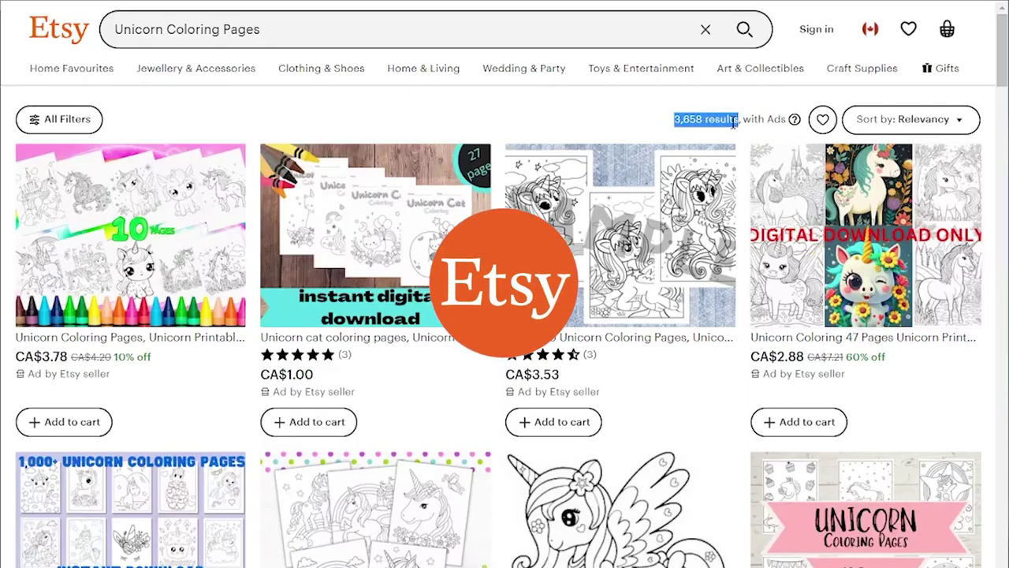
# Build a Midjourney imagine prompt from the pattern.JPG link plus 'floral', then select the listing description
pyautogui.scroll(-2, 734, 122)
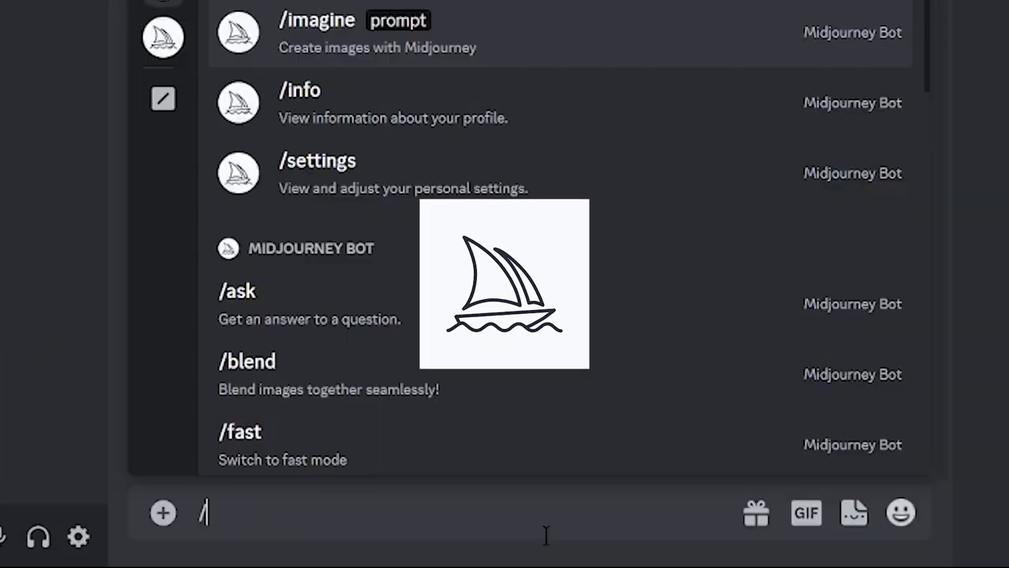
pyautogui.press('Tab')
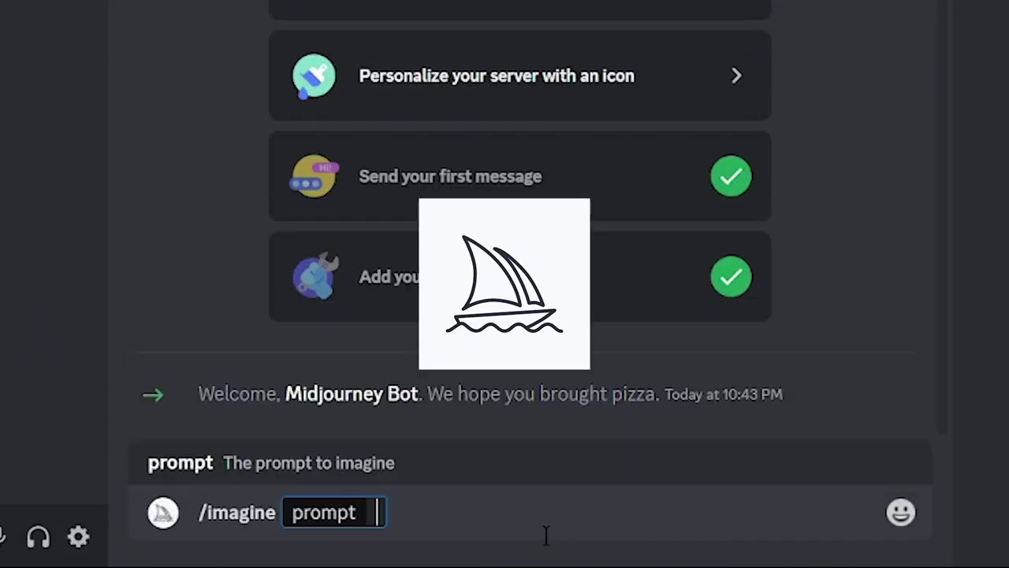
pyautogui.hotkey('ctrl', 'v')
pyautogui.write('floral')
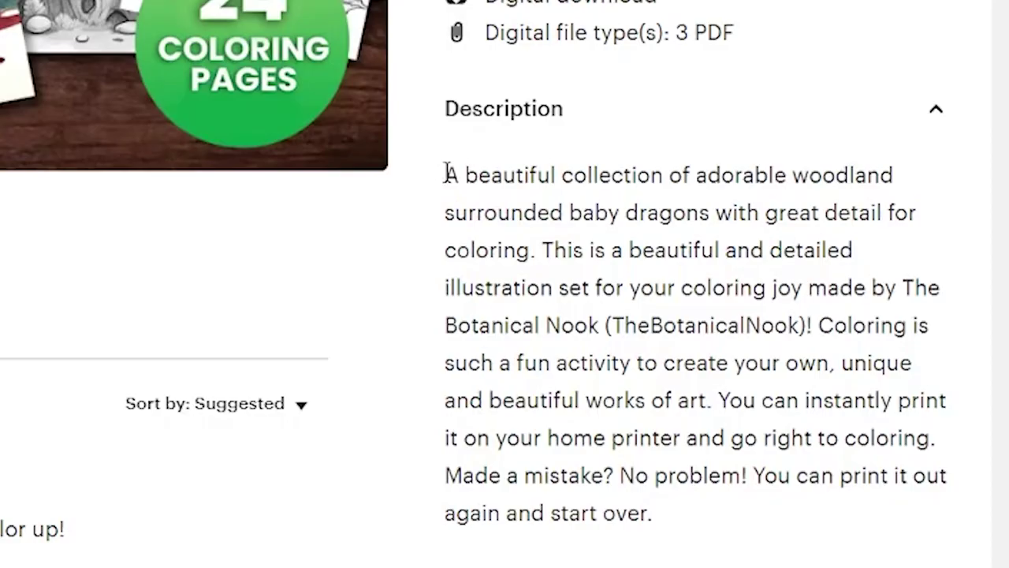
pyautogui.moveTo(443, 171); pyautogui.dragTo(513, 401)
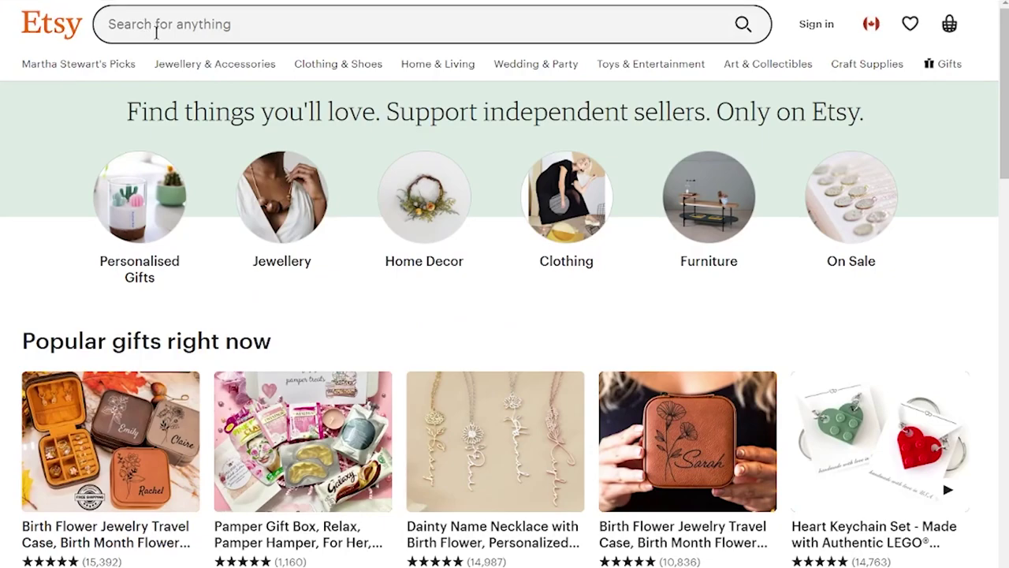
# Search Etsy for 'pattern svg' and browse the results to the 460 Geometric Patterns bundle
pyautogui.click(158, 32)
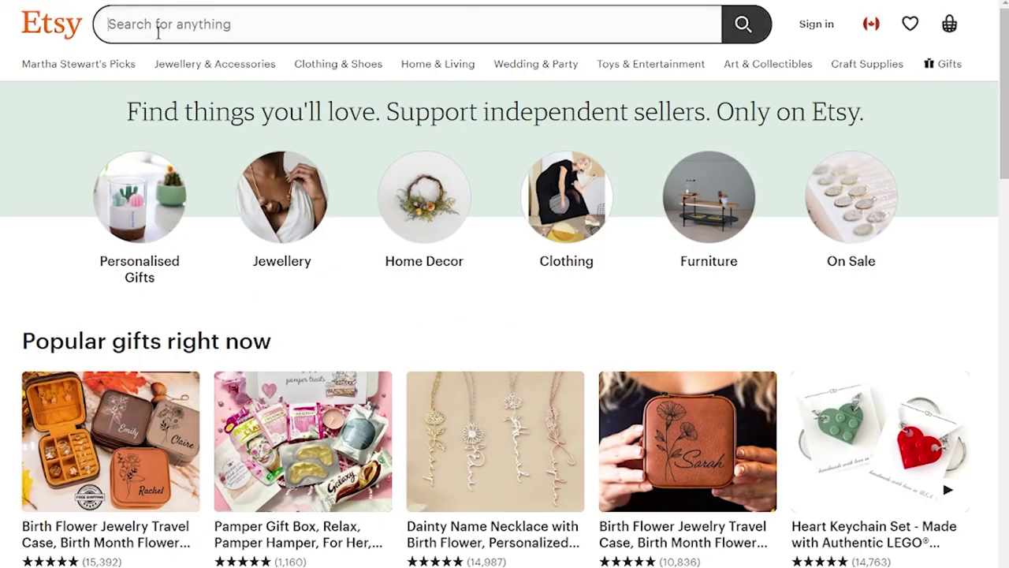
pyautogui.write('pattern svg')
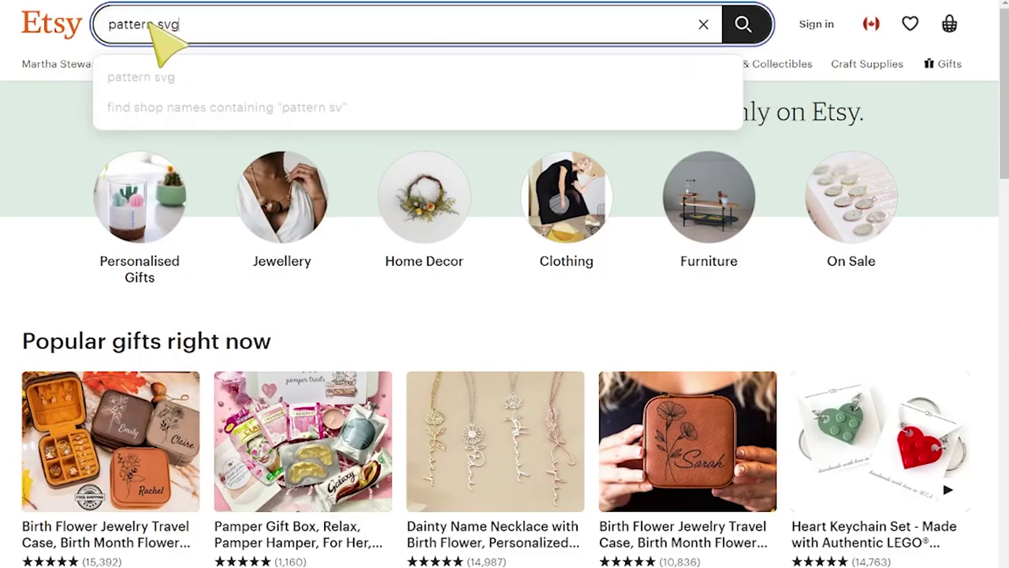
pyautogui.press('Return')
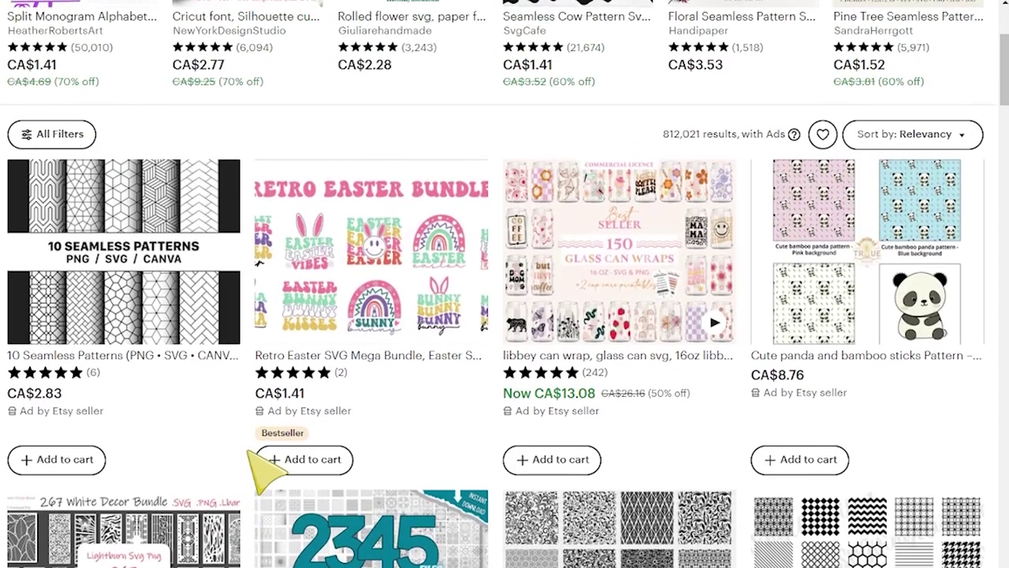
pyautogui.scroll(1, 260, 457)
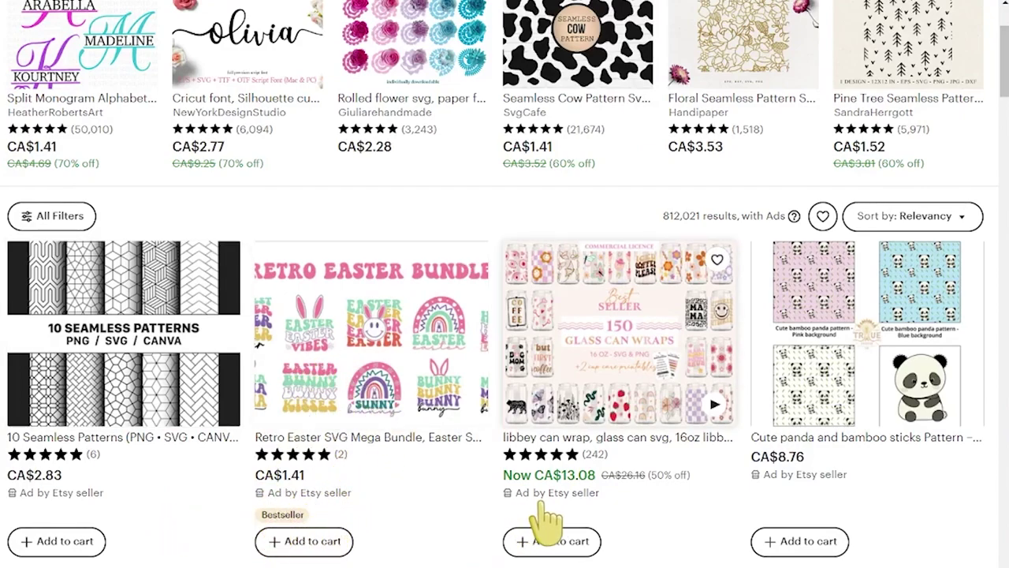
pyautogui.scroll(-6, 635, 528)
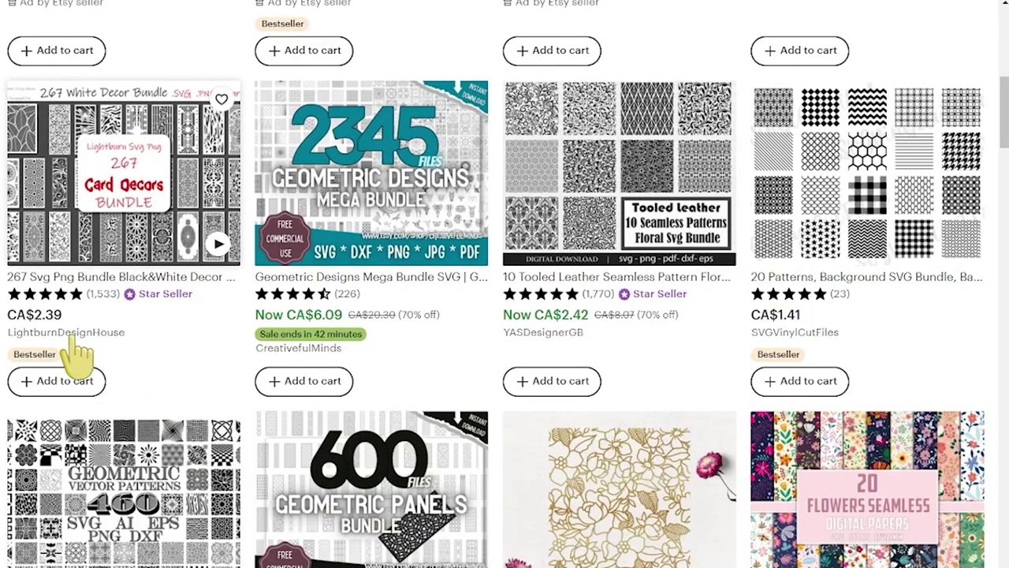
pyautogui.scroll(-1, 514, 387)
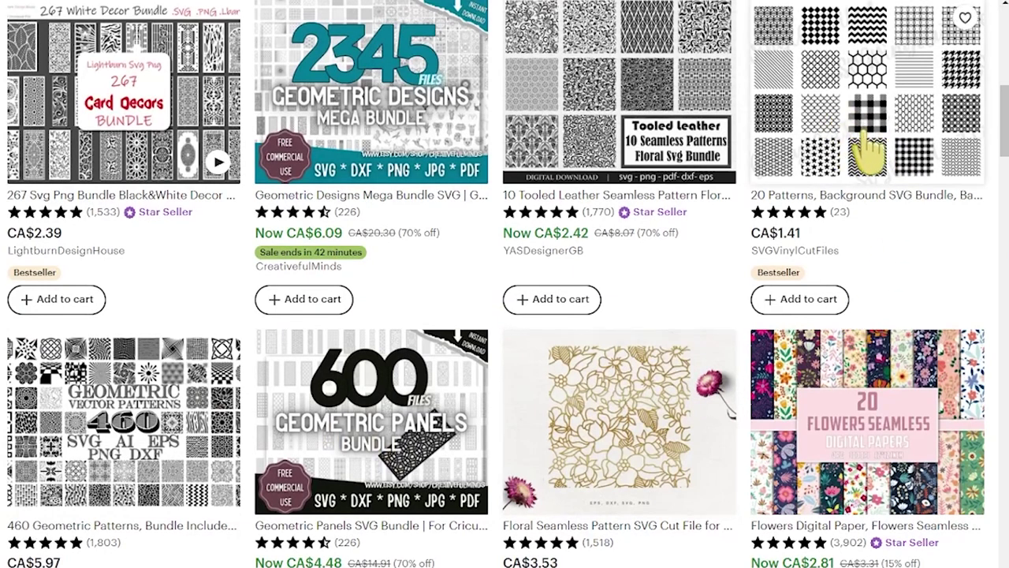
pyautogui.scroll(-1, 855, 252)
pyautogui.scroll(1, 867, 185)
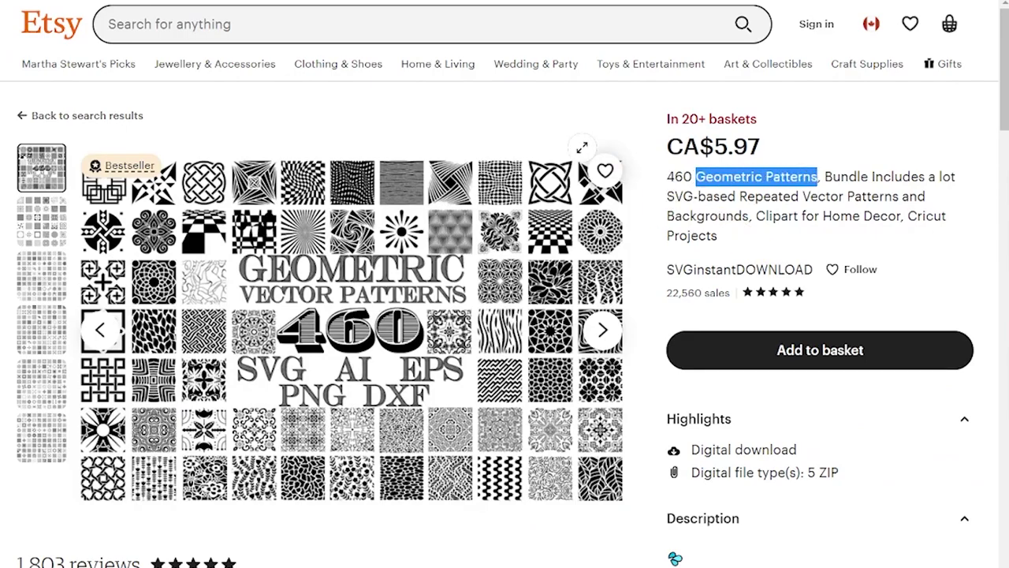
# Search Etsy for 'geometric patterns svg' using the pasted bundle name and a suggestion
pyautogui.click(247, 23)
pyautogui.write('Geometric Patterns')
pyautogui.click(199, 79)
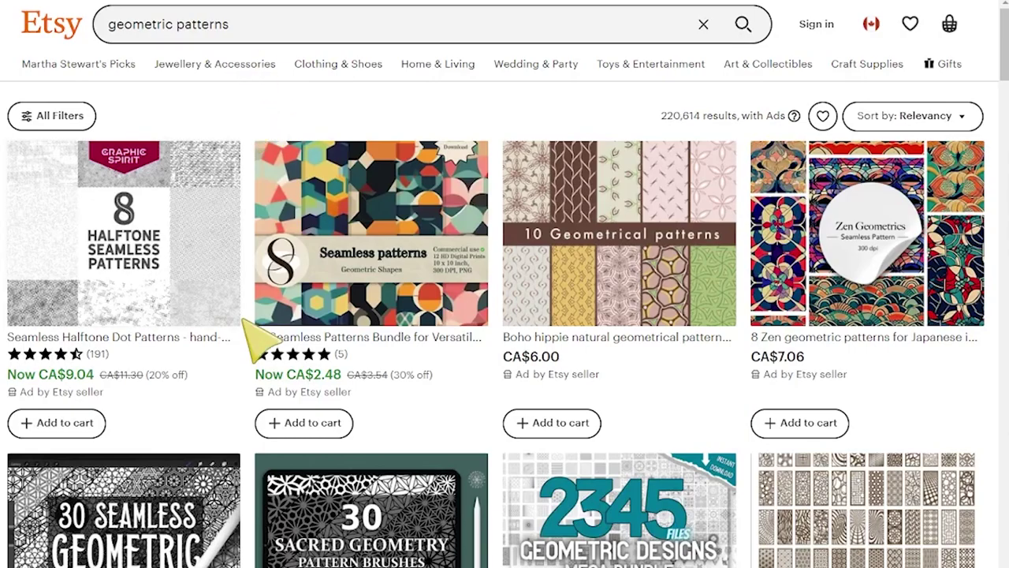
pyautogui.click(293, 35)
pyautogui.write('s')
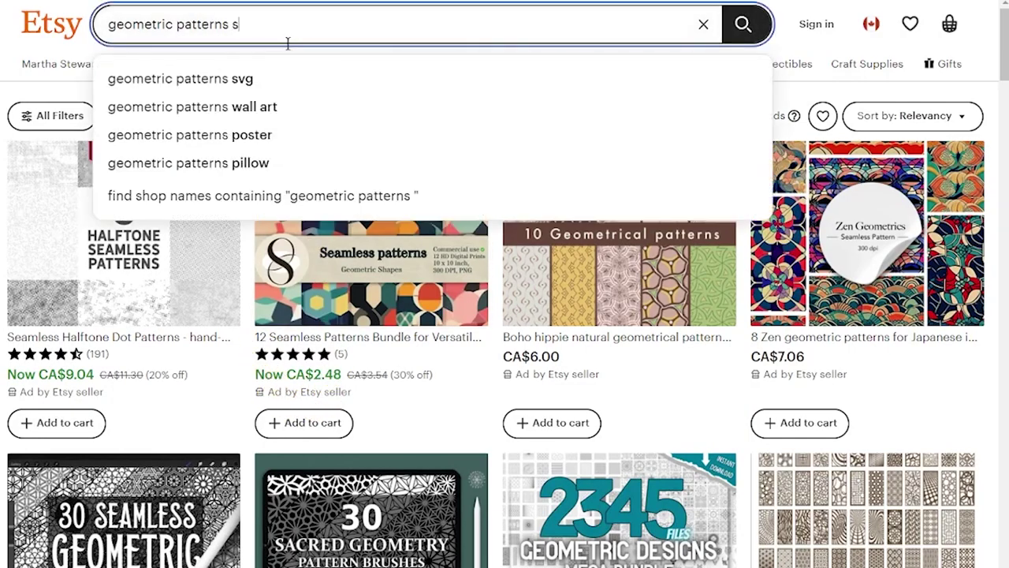
pyautogui.write('vg')
pyautogui.press('Return')
pyautogui.scroll(-1, 709, 307)
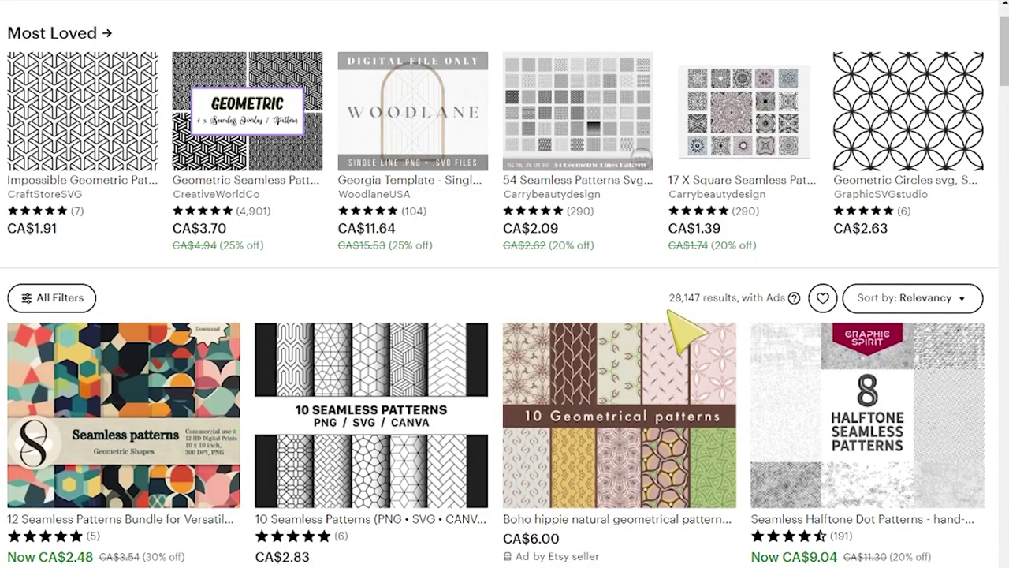
pyautogui.scroll(1, 504, 320)
# Go back to the pattern svg results, open the CA$3.53 Floral Seamless Pattern listing, and copy its title
pyautogui.click(139, 23)
pyautogui.press('Return')
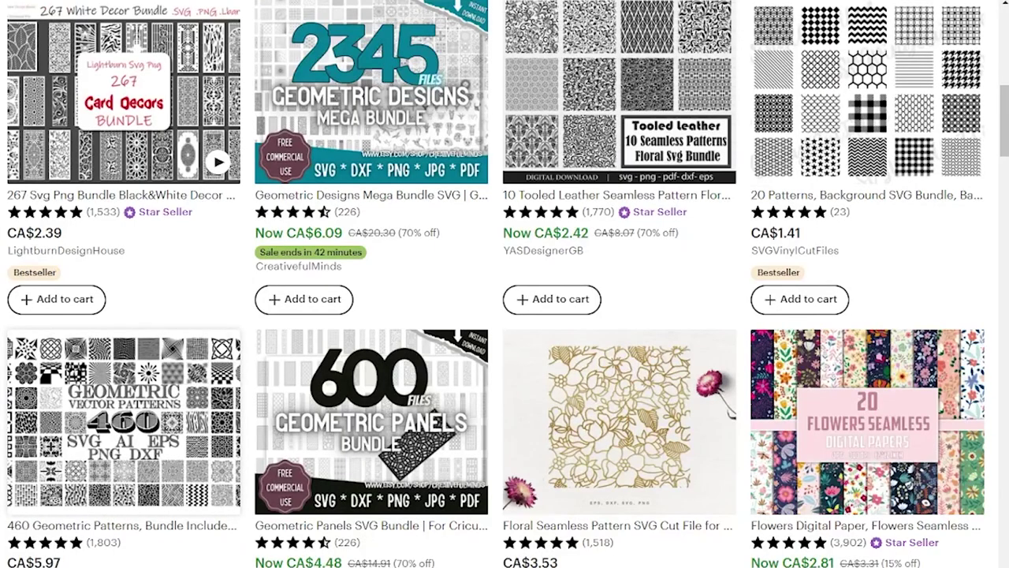
pyautogui.scroll(-3, 260, 442)
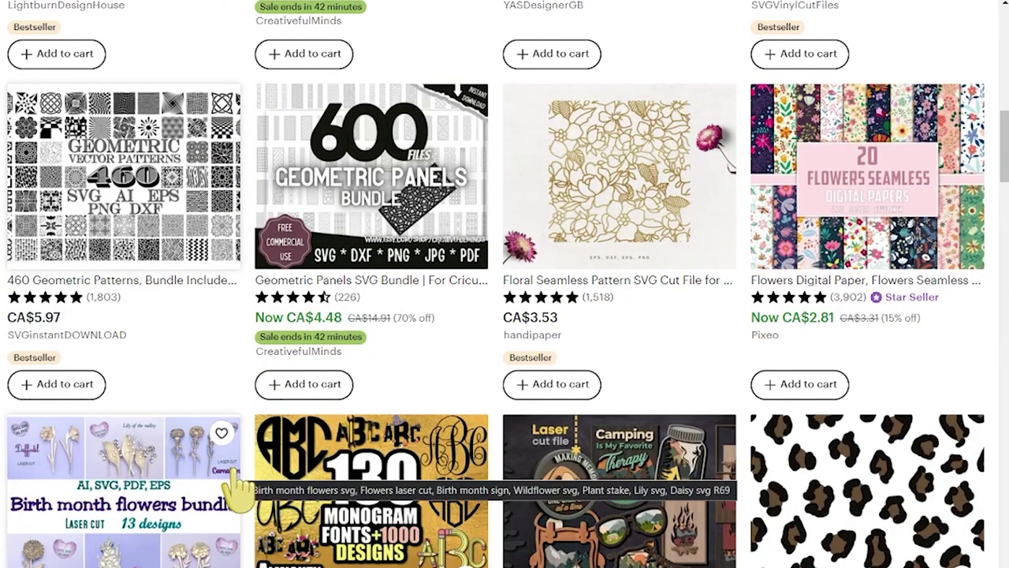
pyautogui.click(557, 236)
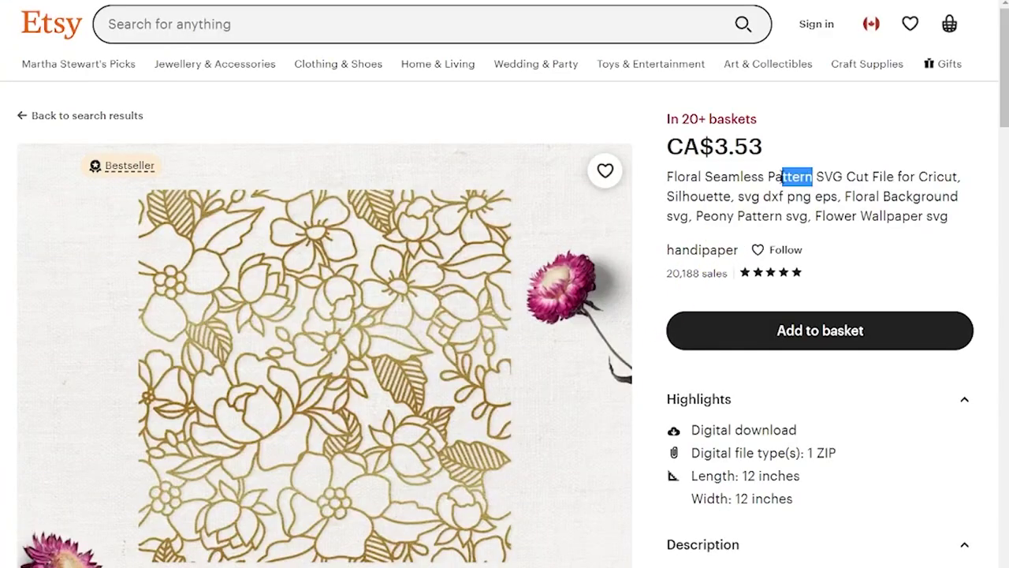
pyautogui.moveTo(841, 180); pyautogui.dragTo(678, 200)
pyautogui.click(669, 183)
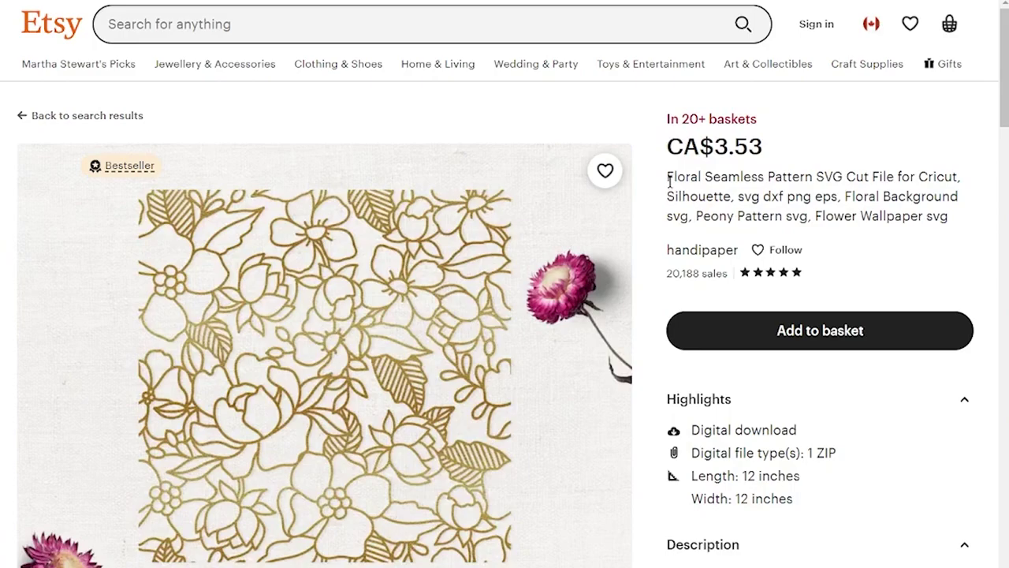
# Search Etsy for the copied Floral Seamless Pattern SVG title and browse its 3,279 results
pyautogui.click(304, 29)
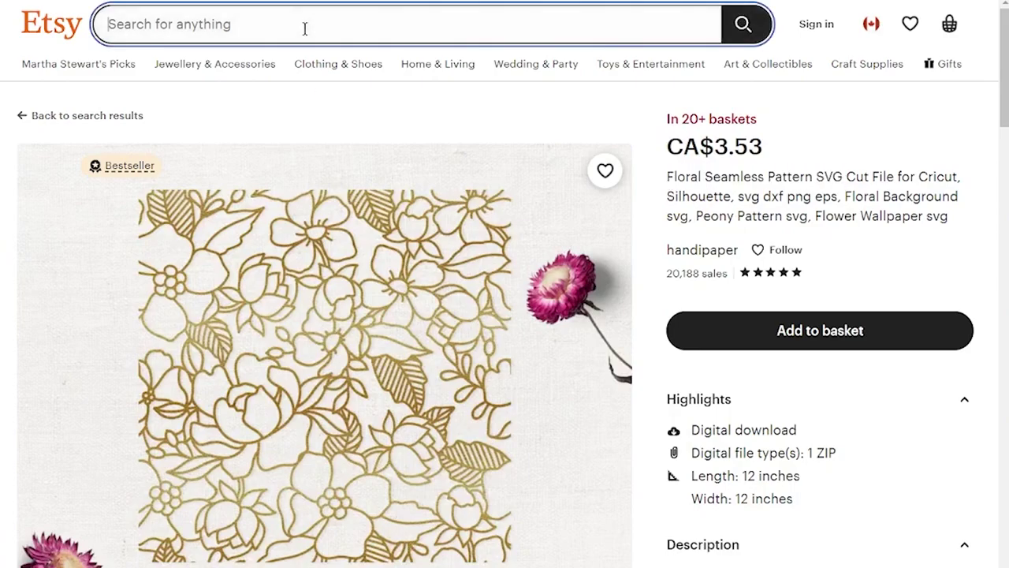
pyautogui.write('Floral Seamless Pattern SVG')
pyautogui.press('Return')
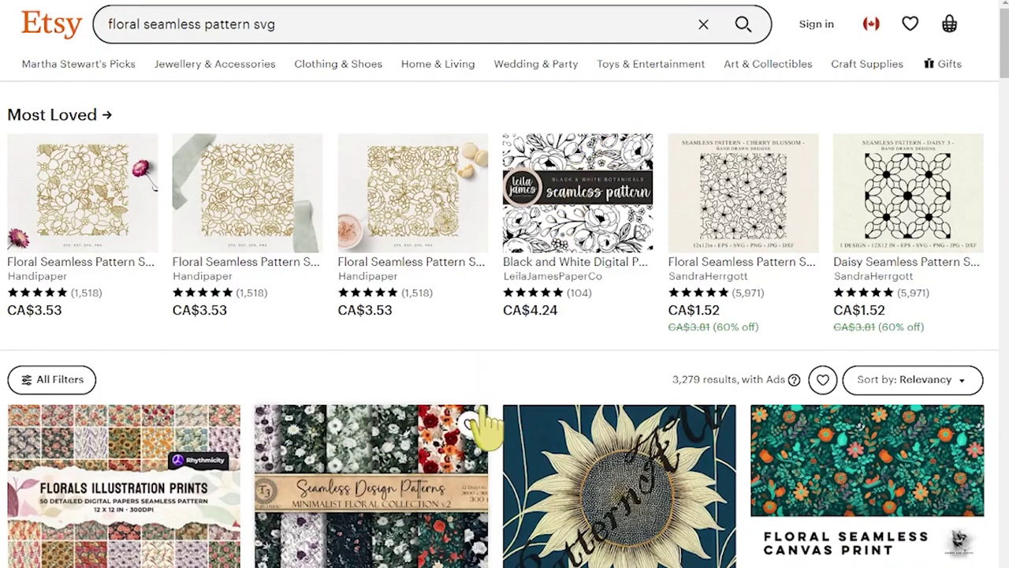
pyautogui.scroll(-1, 482, 425)
pyautogui.moveTo(671, 297); pyautogui.dragTo(704, 297)
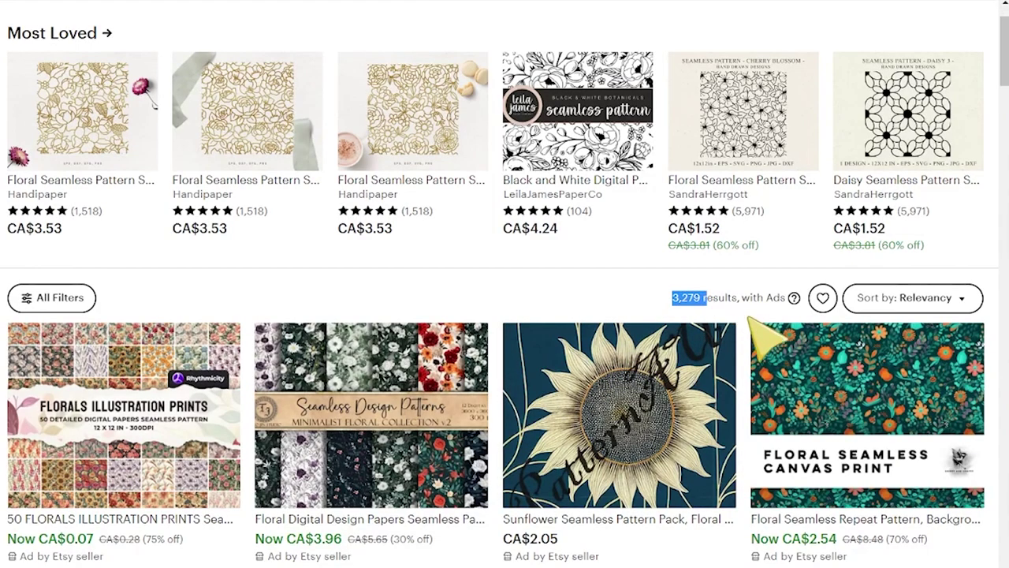
pyautogui.scroll(-3, 749, 319)
pyautogui.scroll(-1, 761, 377)
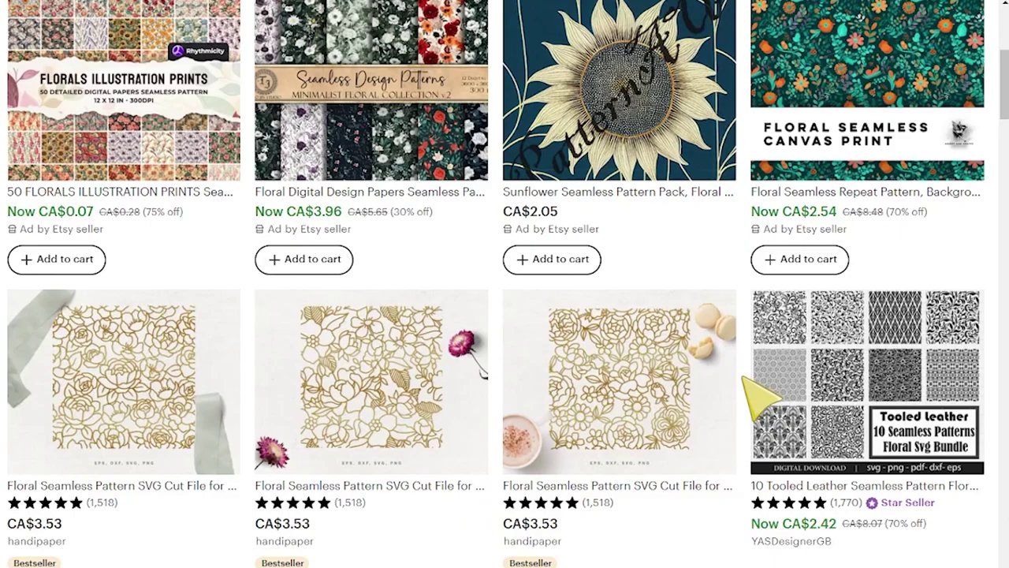
pyautogui.scroll(-2, 725, 354)
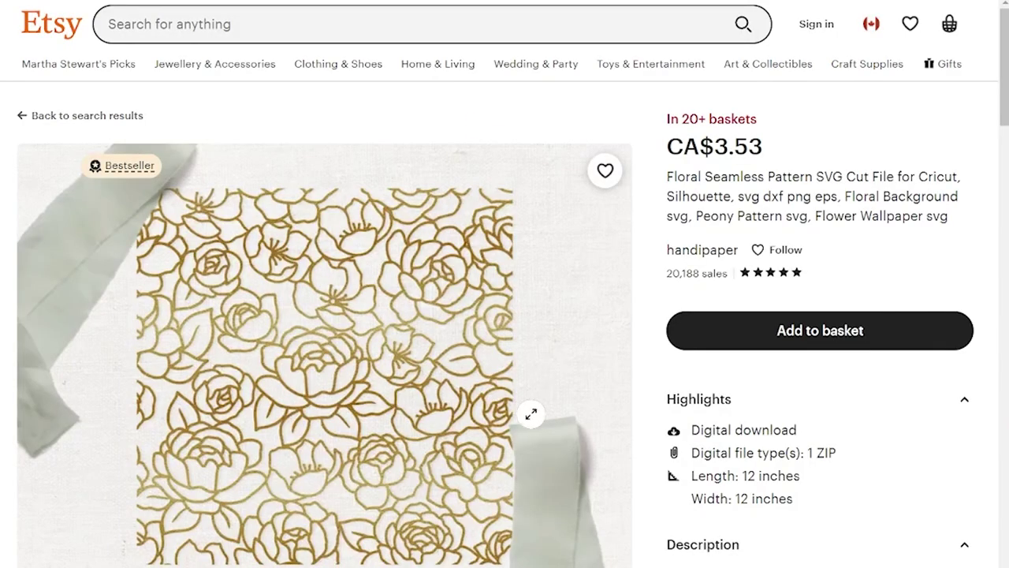
pyautogui.scroll(-3, 668, 485)
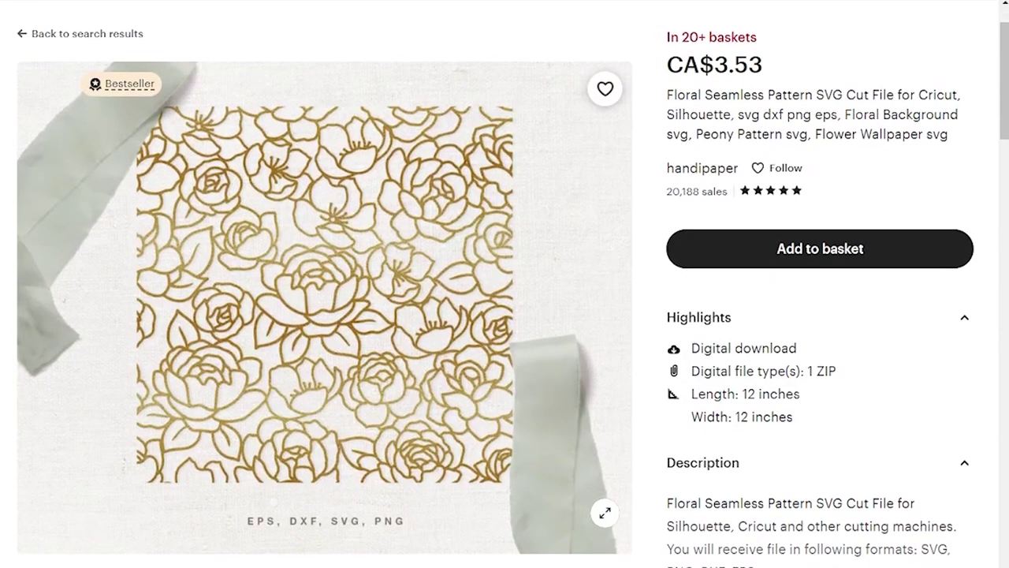
pyautogui.scroll(3, 669, 485)
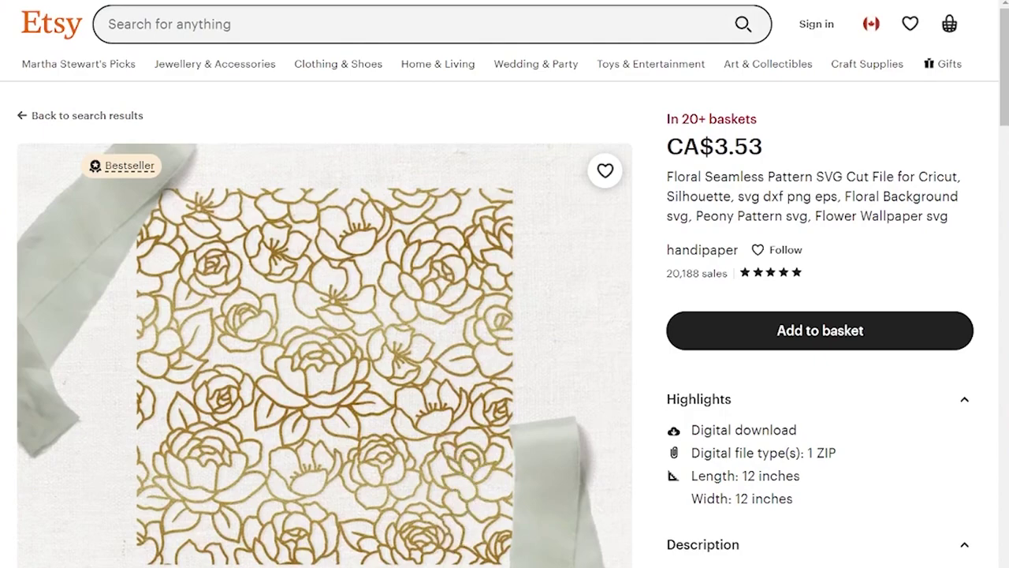
# Snip the peony floral pattern product image from the Etsy listing
pyautogui.hotkey('ctrl', 'alt', 's')
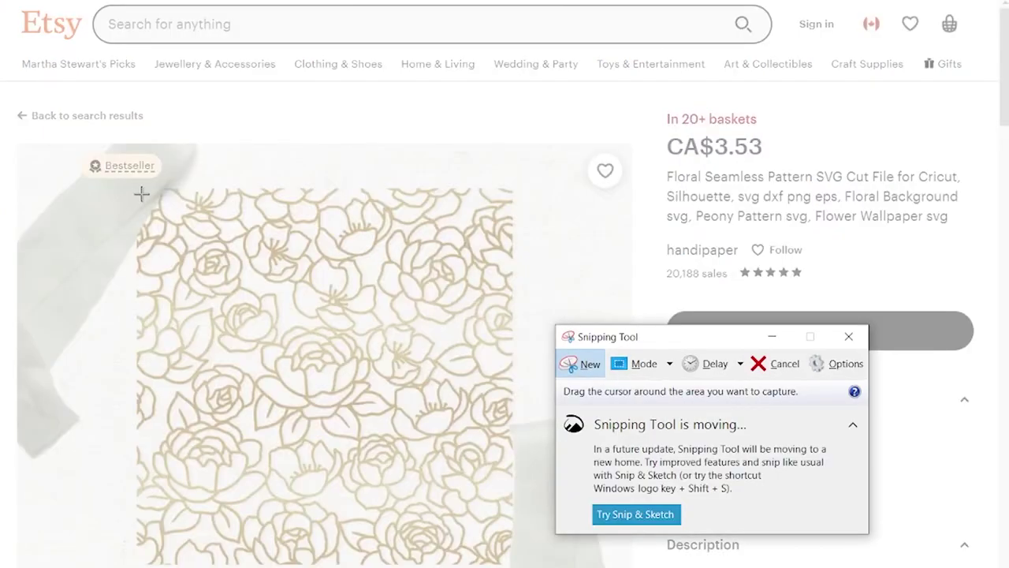
pyautogui.moveTo(134, 186); pyautogui.dragTo(517, 566)
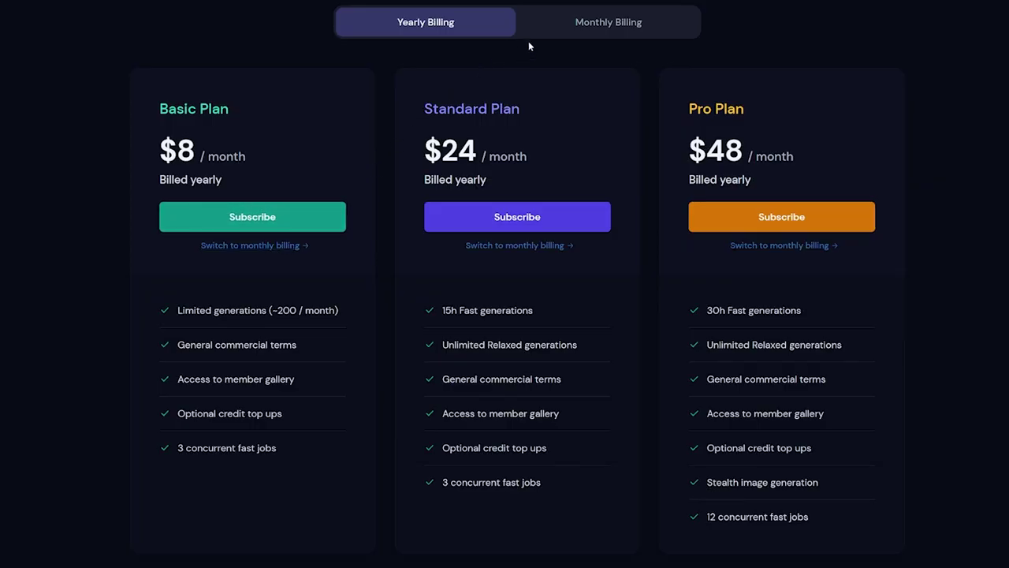
# Compare Midjourney's monthly and yearly billing prices
pyautogui.click(589, 30)
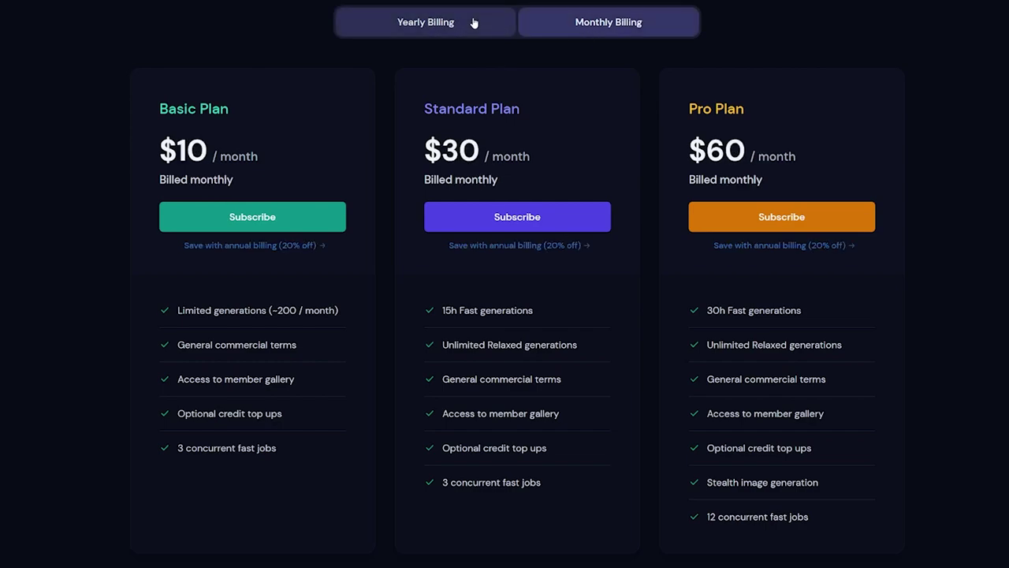
pyautogui.click(473, 20)
pyautogui.click(586, 23)
pyautogui.click(473, 16)
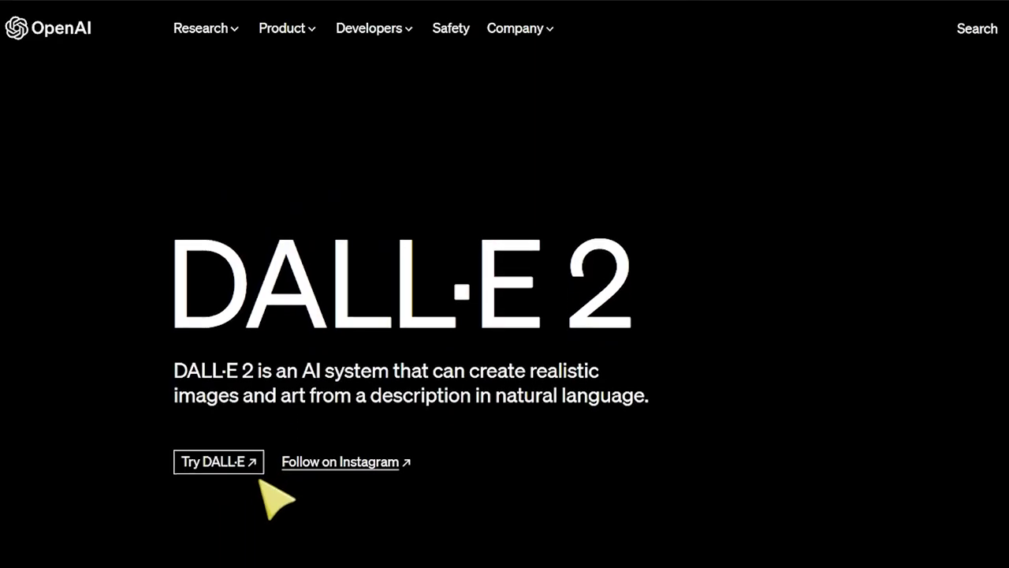
# Generate a Baby Dragon Sticker in DALL·E and view its variations, including the purple-eyed one
pyautogui.click(231, 465)
pyautogui.scroll(-5, 473, 430)
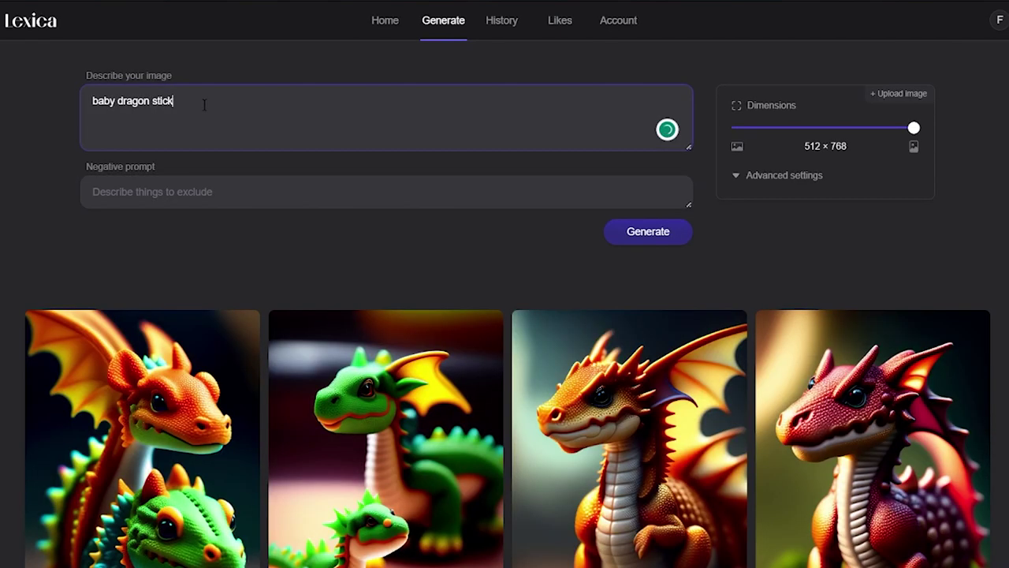
pyautogui.write('er')
pyautogui.press('Return')
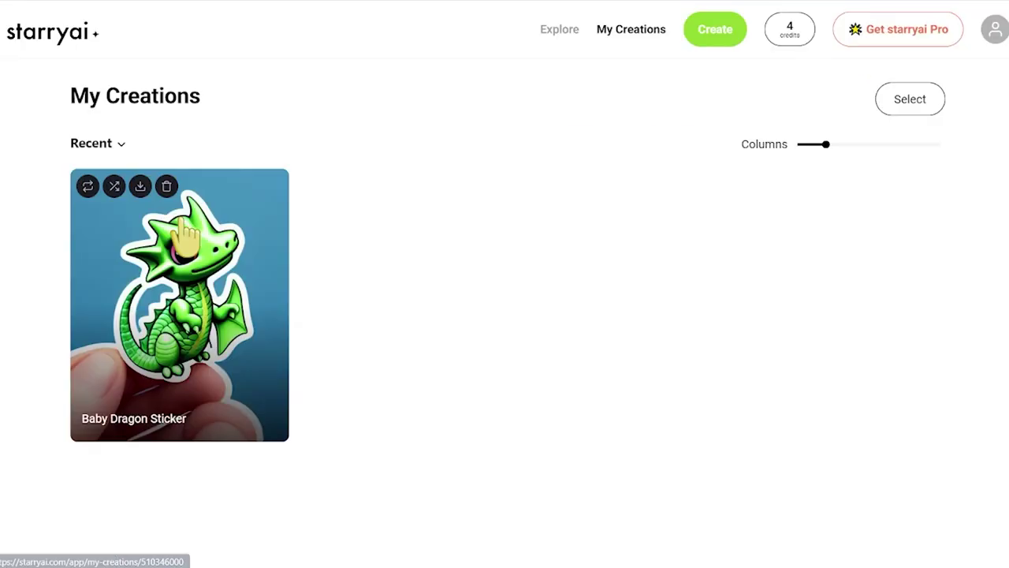
pyautogui.click(194, 232)
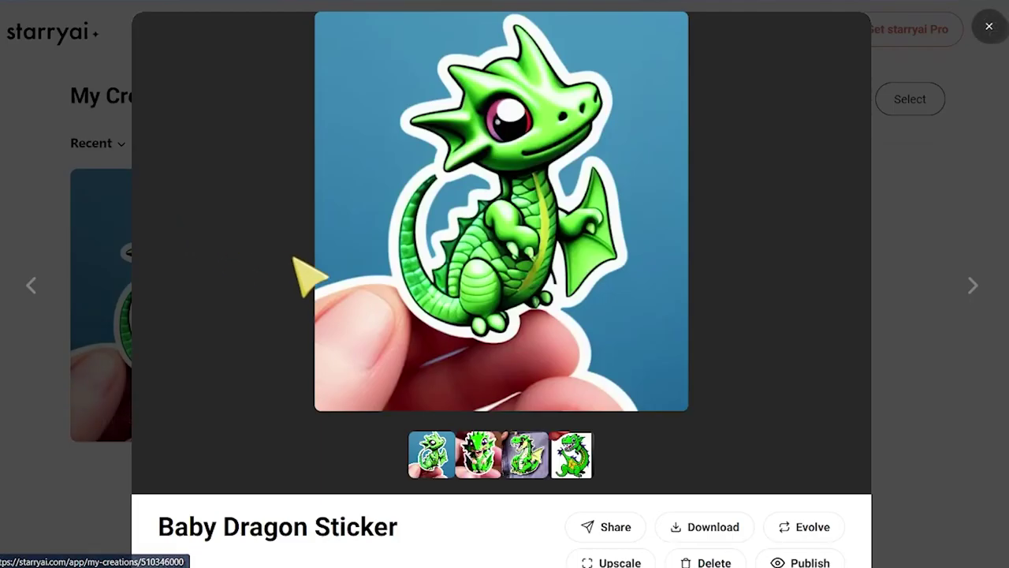
pyautogui.click(514, 464)
pyautogui.click(495, 465)
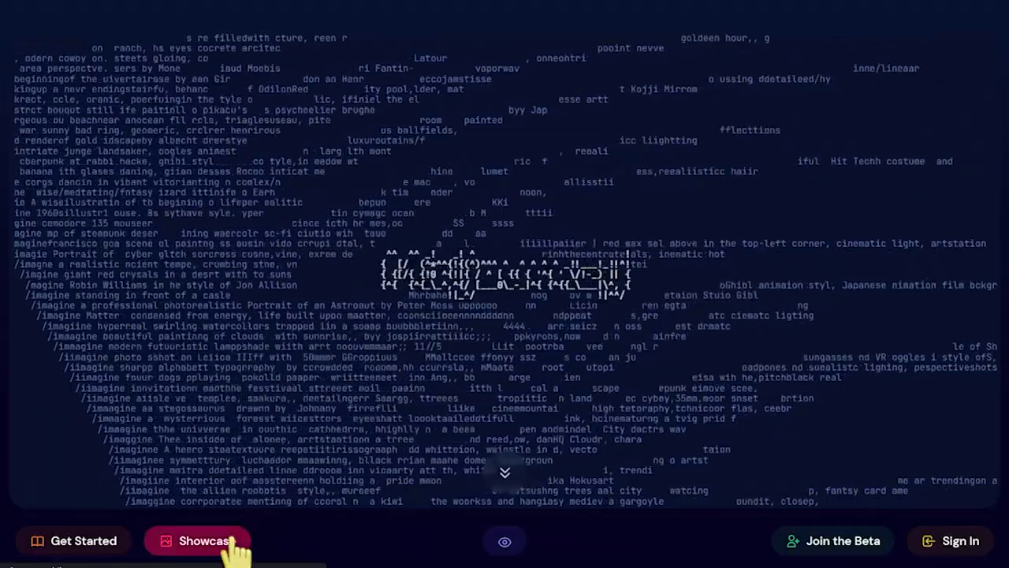
# Open the rabbit phone-case image in Midjourney's community feed and select its prompt
pyautogui.click(233, 541)
pyautogui.scroll(-5, 491, 387)
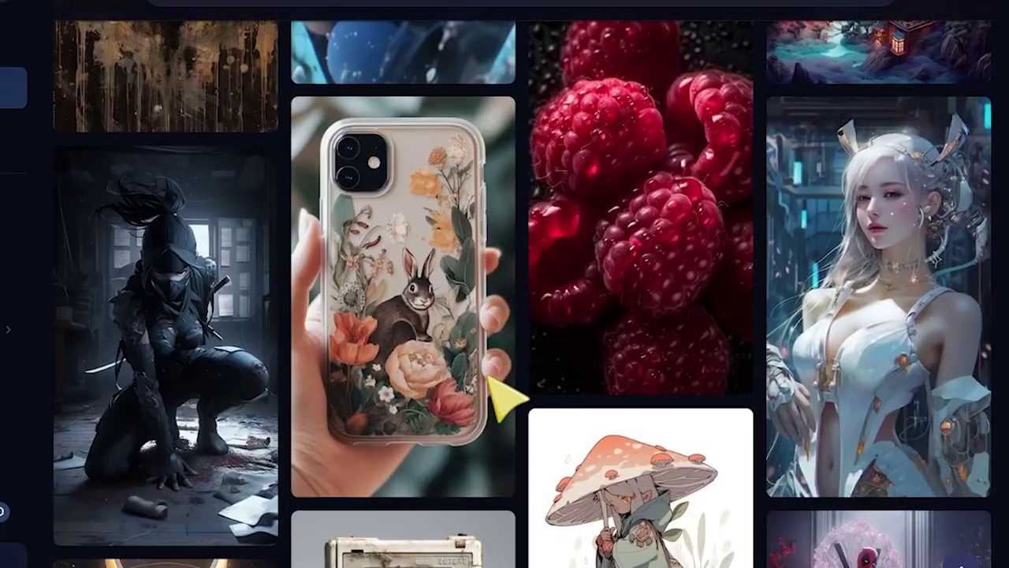
pyautogui.click(406, 323)
pyautogui.scroll(-3, 694, 413)
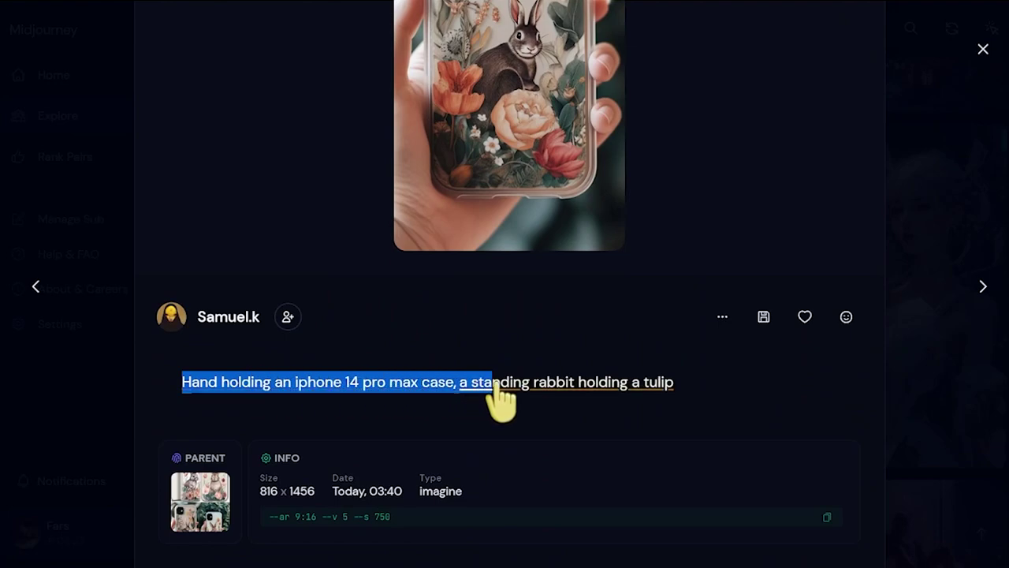
pyautogui.moveTo(672, 386); pyautogui.dragTo(696, 388)
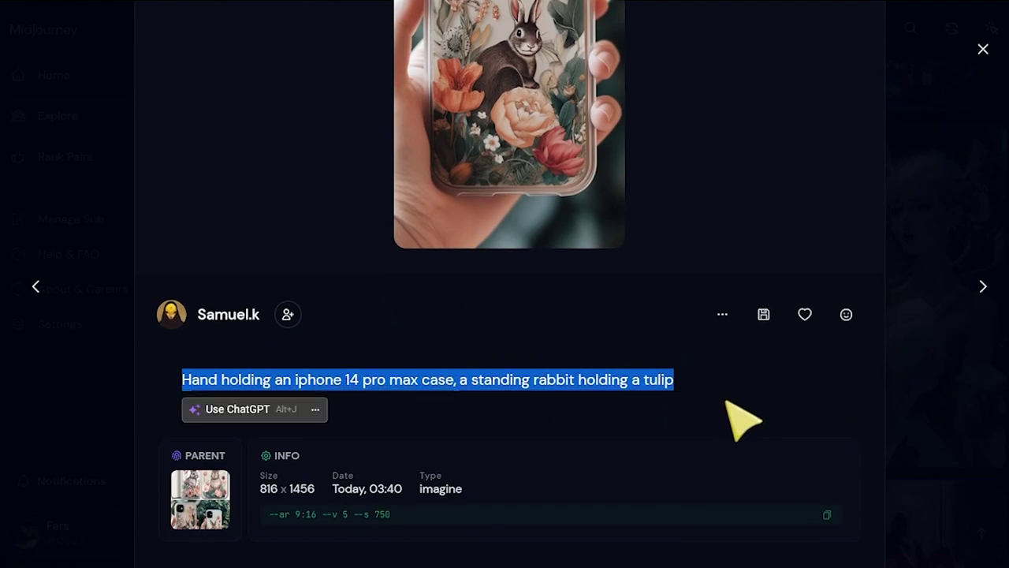
pyautogui.scroll(-2, 725, 410)
pyautogui.scroll(5, 729, 414)
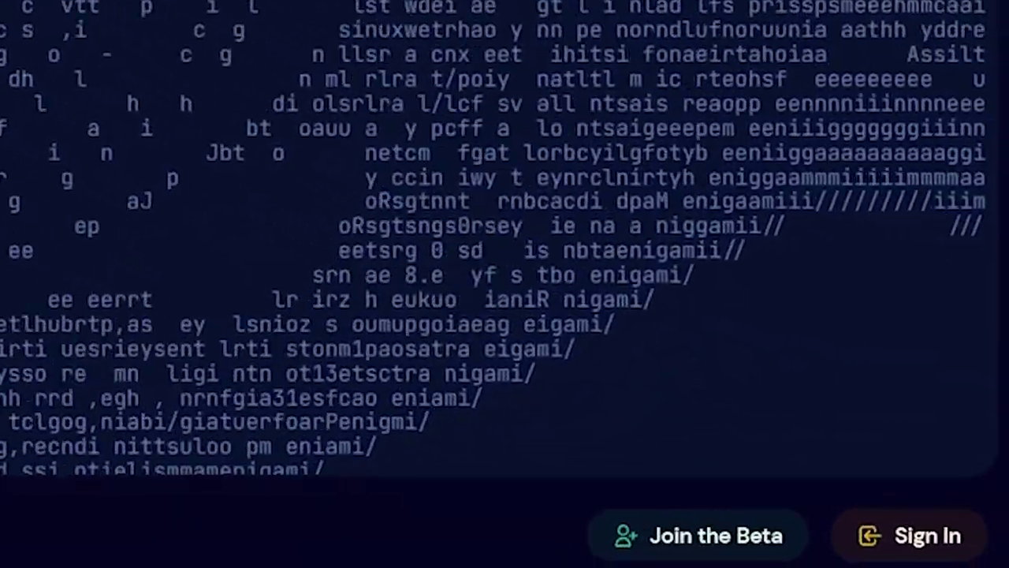
# Sign in to Midjourney with Discord and authorize account access
pyautogui.click(898, 541)
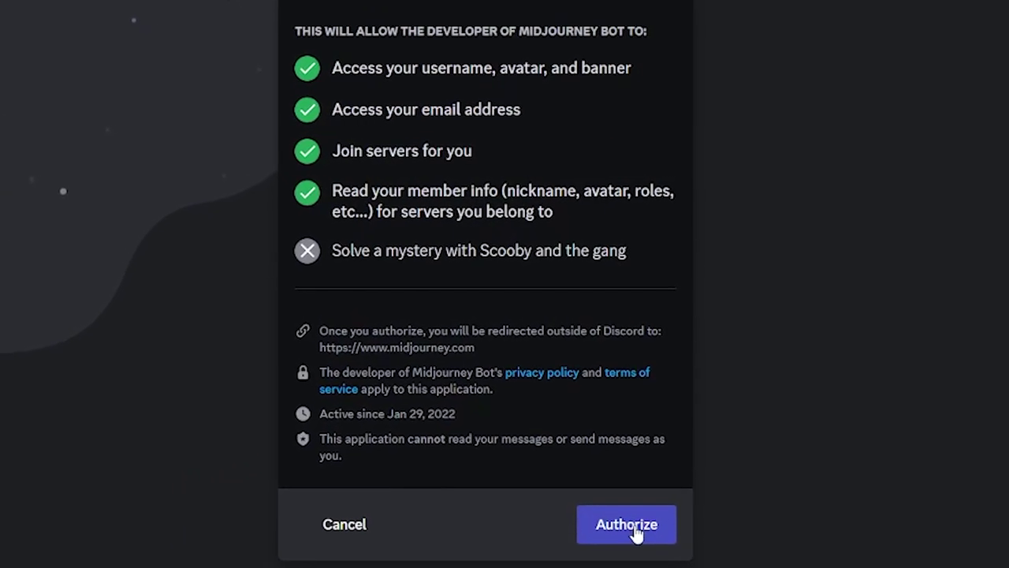
pyautogui.click(628, 522)
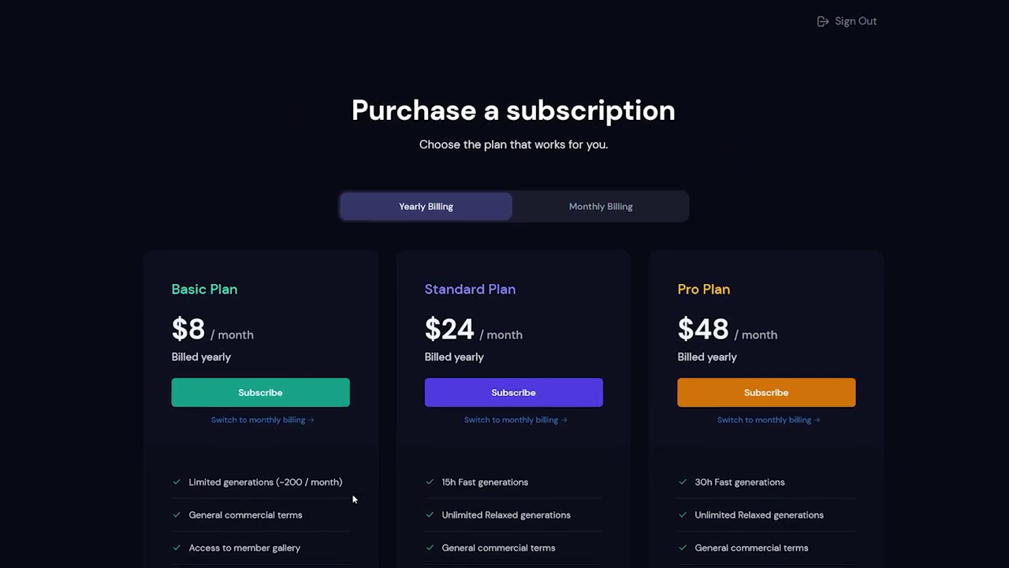
pyautogui.scroll(-3, 386, 466)
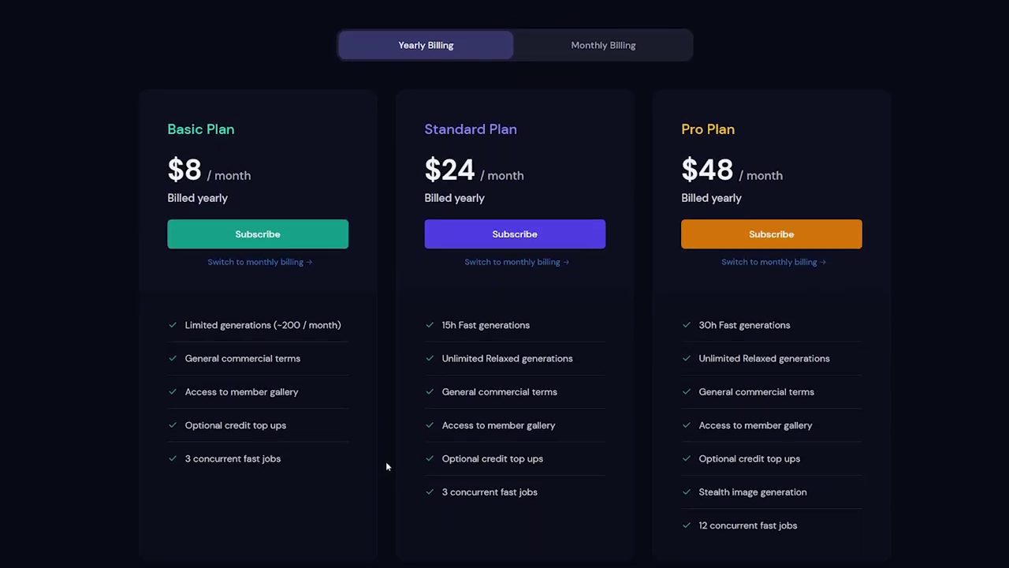
pyautogui.scroll(1, 386, 467)
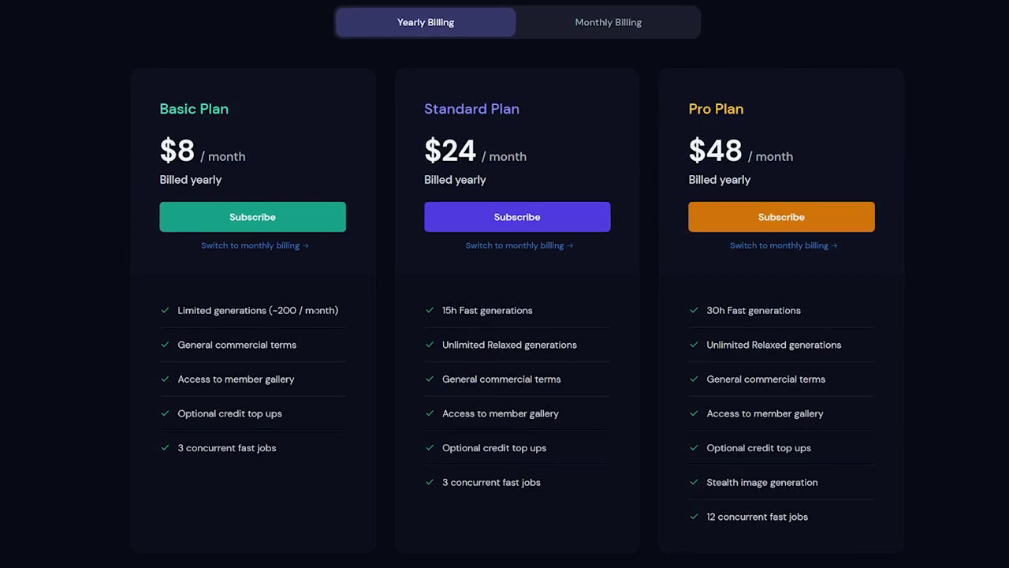
# Subscribe to the Basic Plan with monthly billing, then start cancelling it from plan management
pyautogui.click(592, 34)
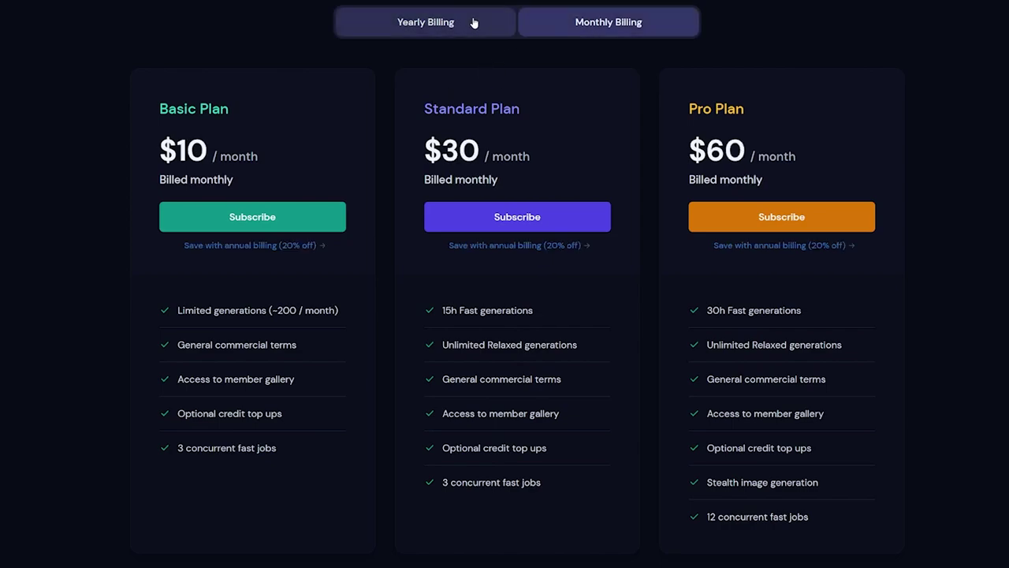
pyautogui.click(473, 18)
pyautogui.click(584, 23)
pyautogui.click(473, 16)
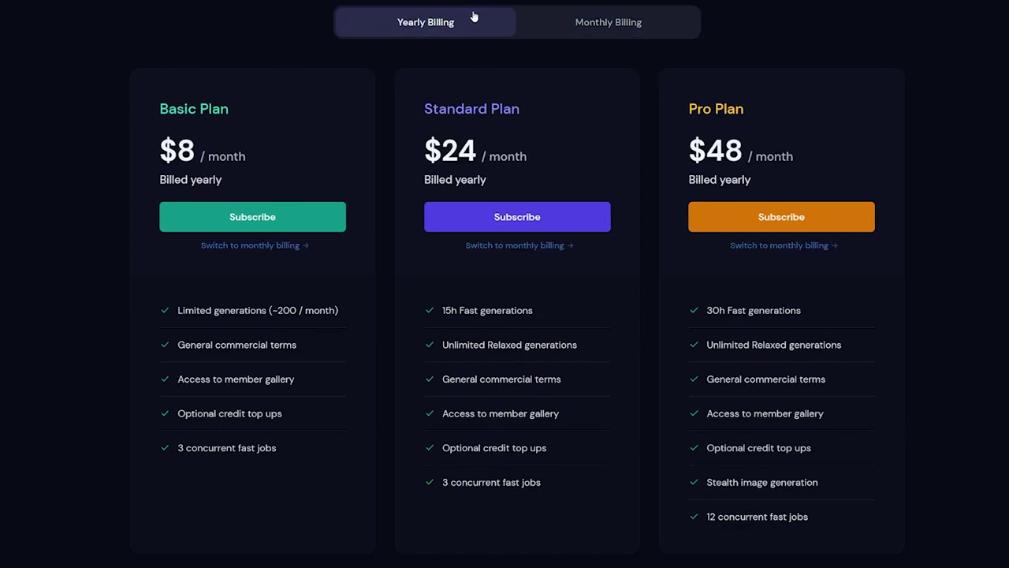
pyautogui.click(617, 22)
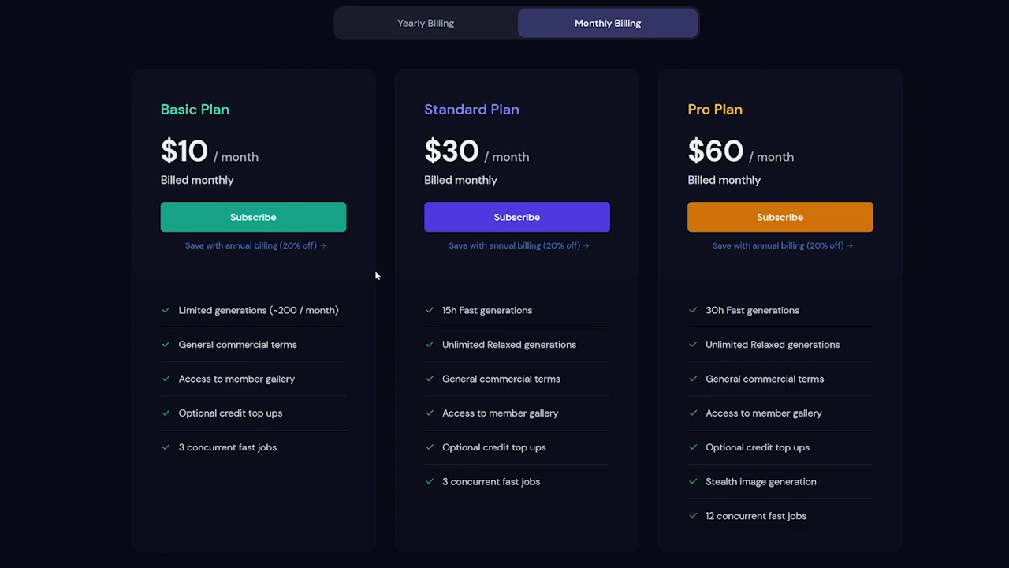
pyautogui.click(274, 224)
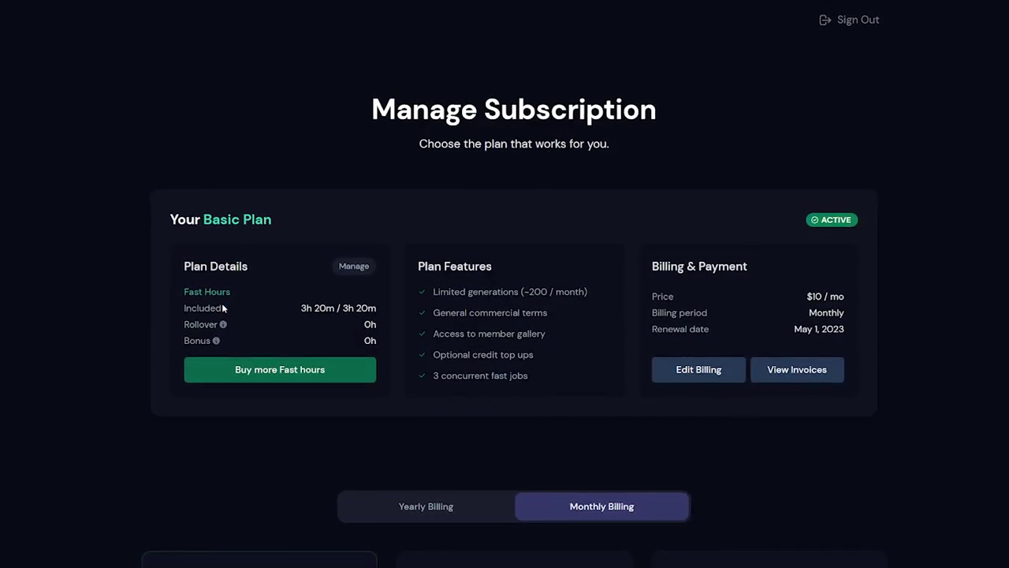
pyautogui.click(353, 267)
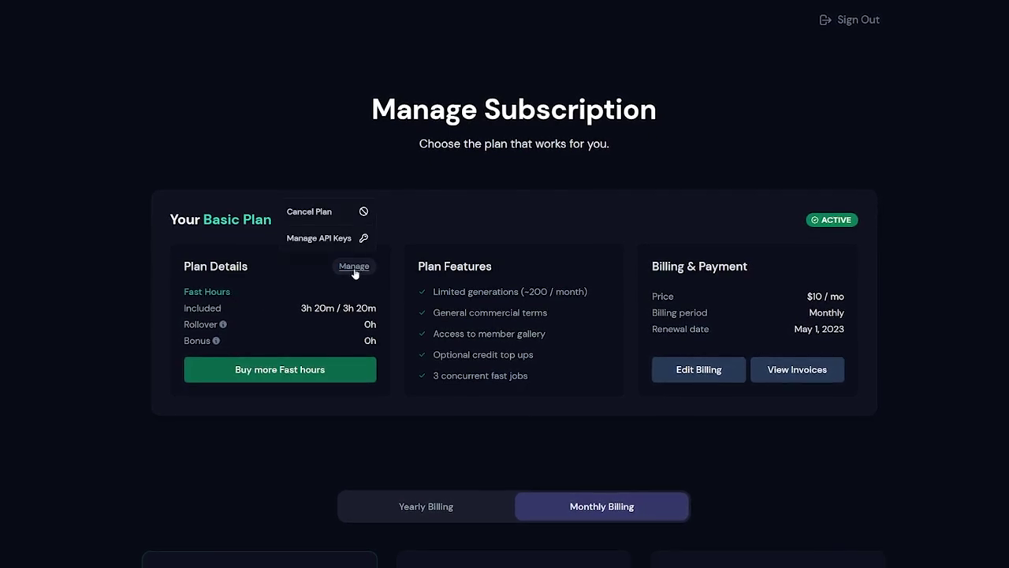
pyautogui.click(314, 212)
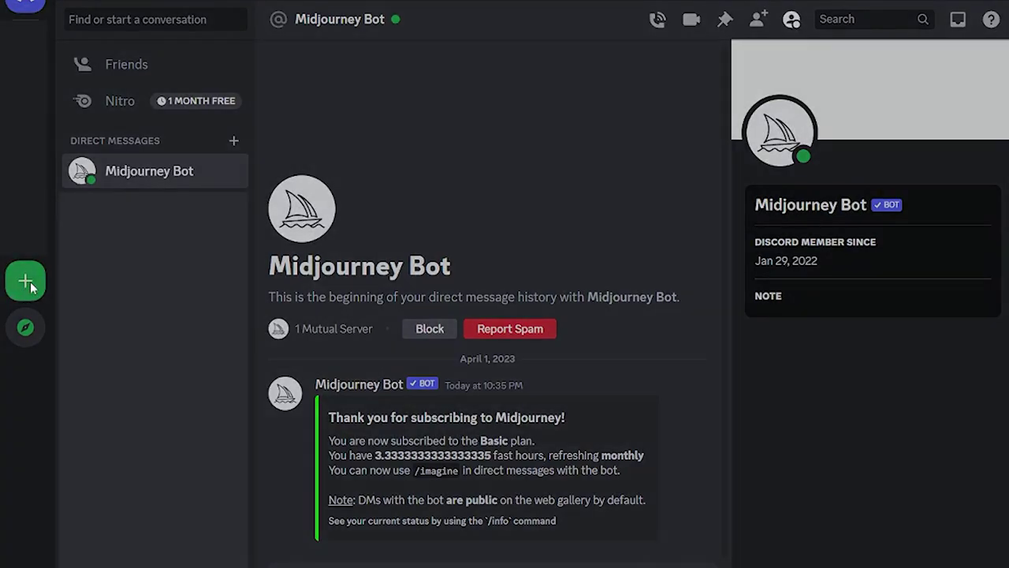
# Create a new community Discord server named 'AI art' from scratch
pyautogui.click(31, 286)
pyautogui.click(475, 186)
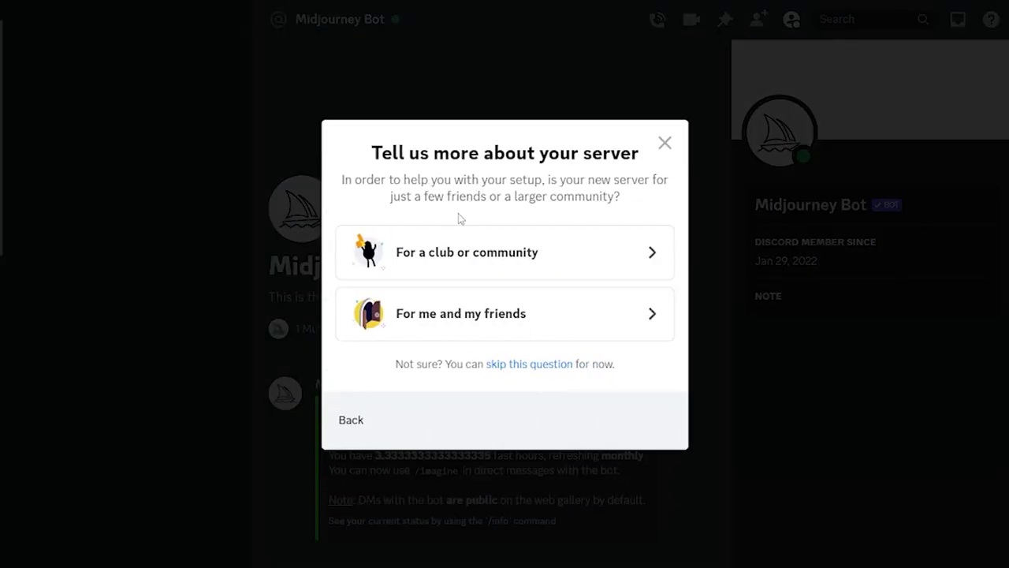
pyautogui.click(435, 268)
pyautogui.write('A')
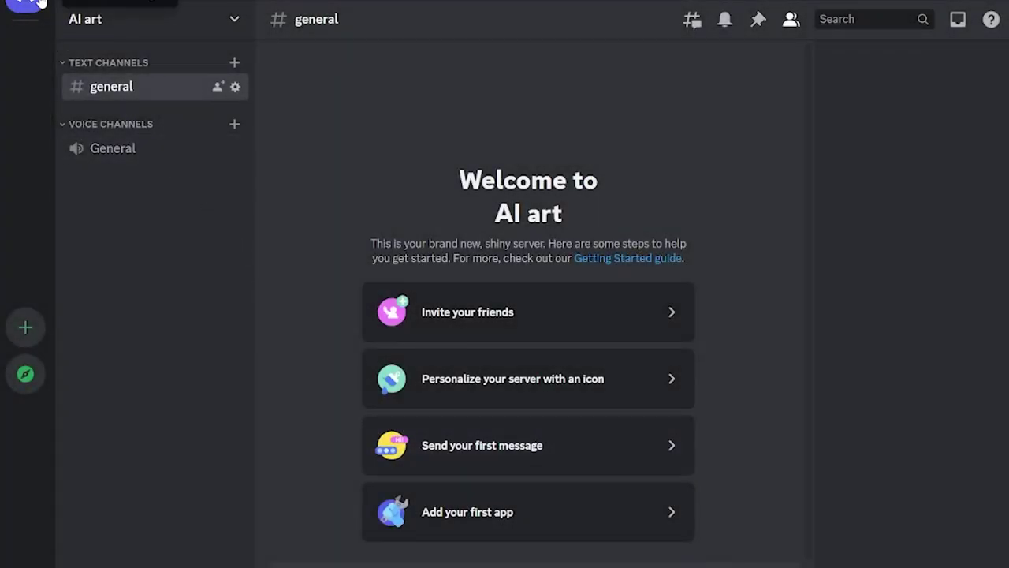
# Add the Midjourney Bot to the AI art server and authorize its permissions
pyautogui.click(32, 5)
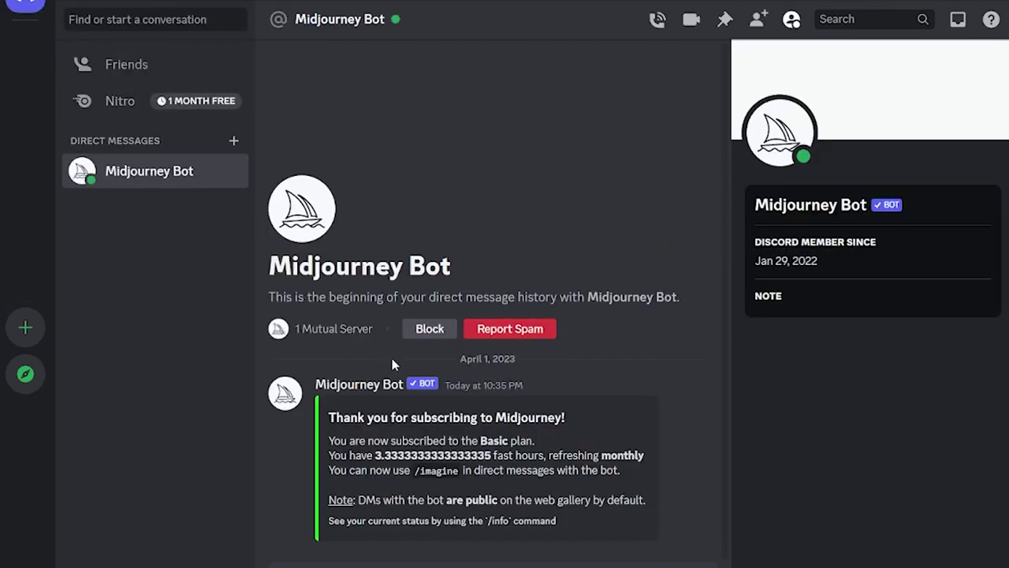
pyautogui.click(364, 386)
pyautogui.click(520, 484)
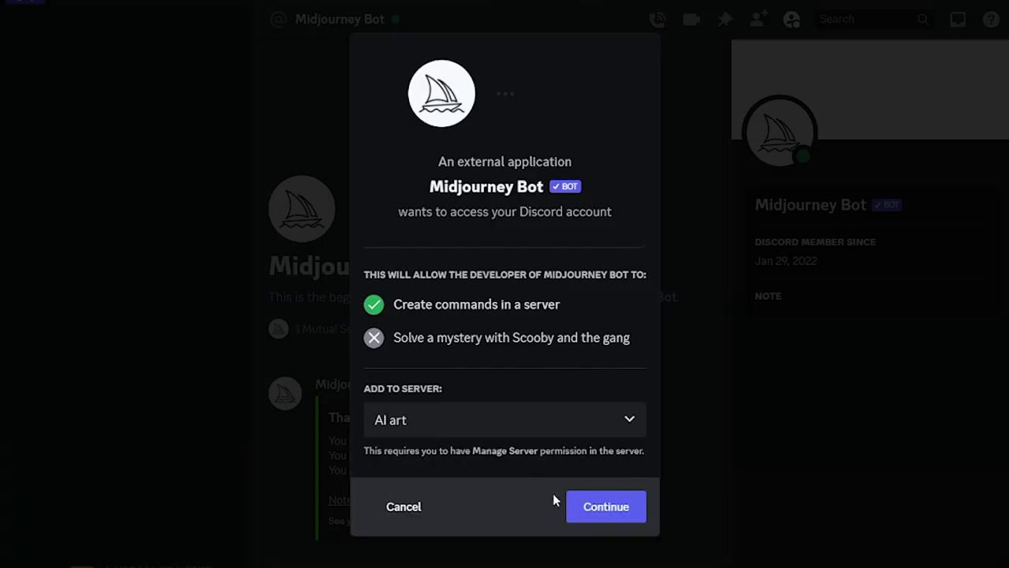
pyautogui.click(595, 504)
pyautogui.click(587, 552)
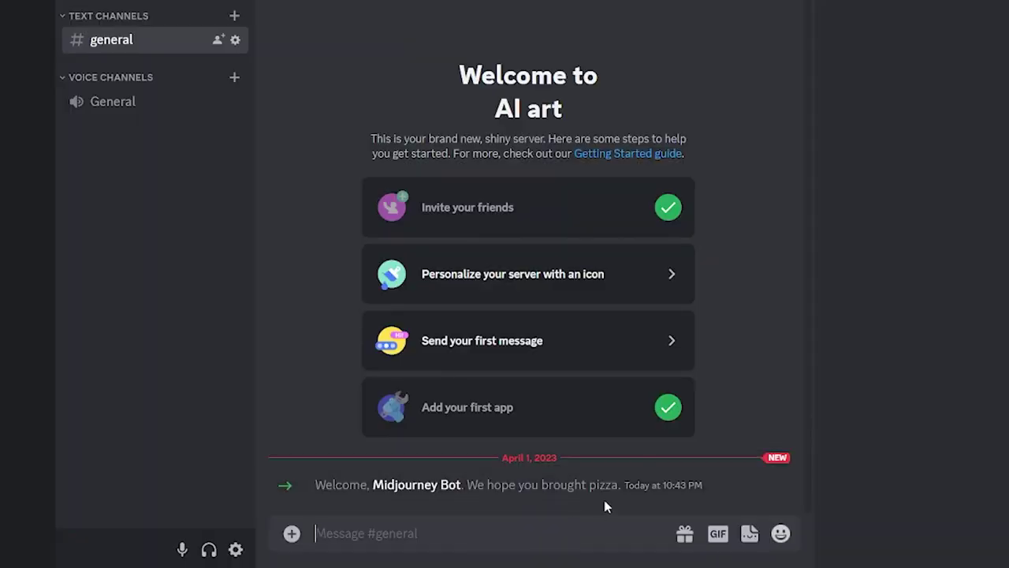
# Send the /settings command to the Midjourney Bot in #general
pyautogui.write('/set')
pyautogui.press('Tab')
pyautogui.press('Return')
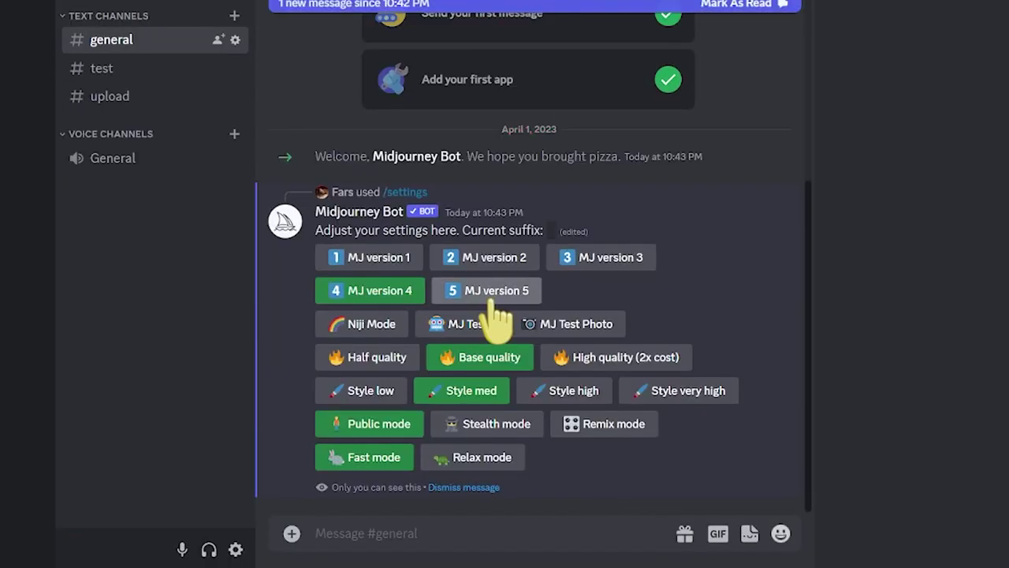
# Switch to MJ version 5, send the tiling floral prompt, and capture the Etsy floral pattern
pyautogui.click(490, 292)
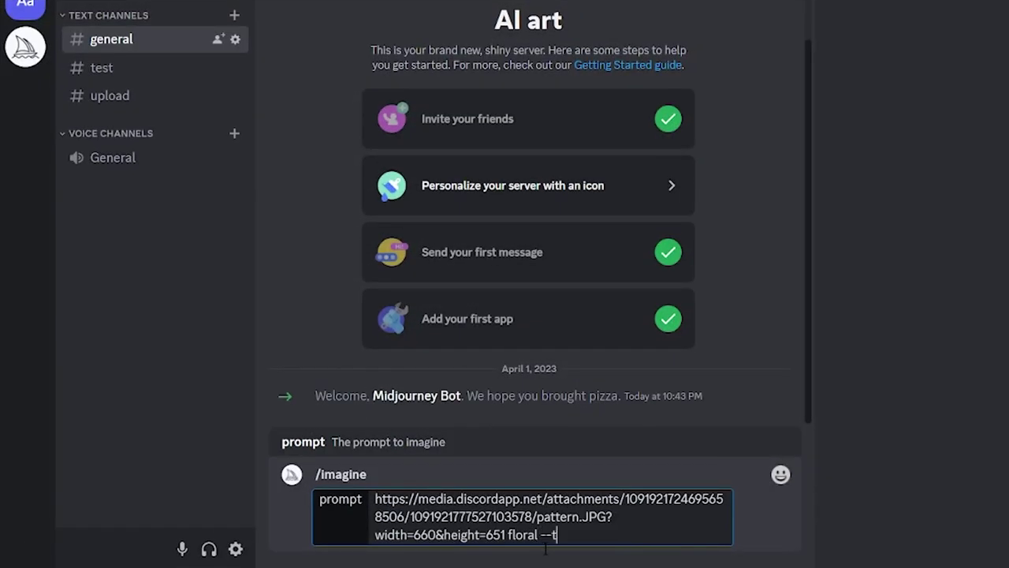
pyautogui.press('Return')
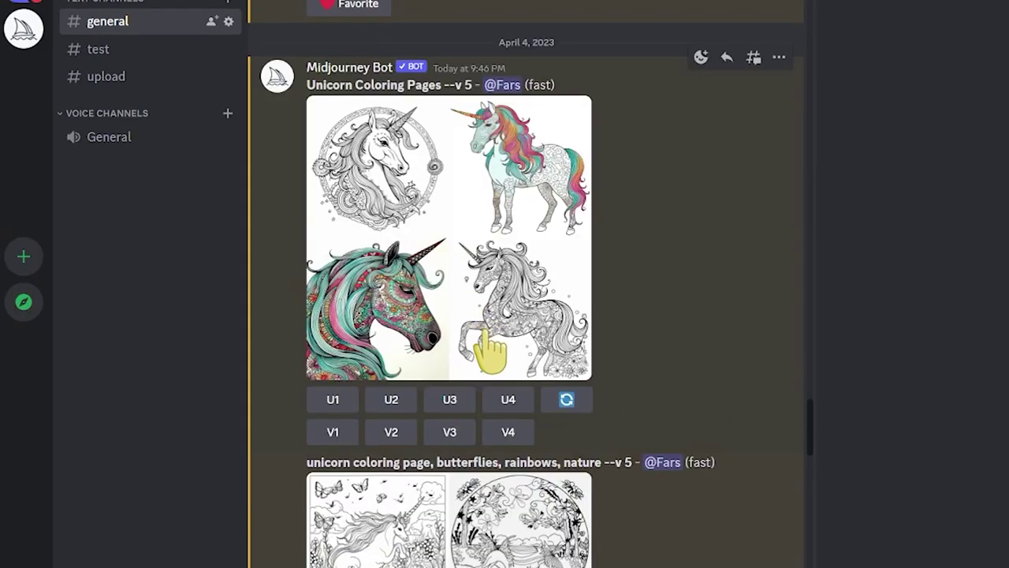
pyautogui.scroll(-5, 648, 361)
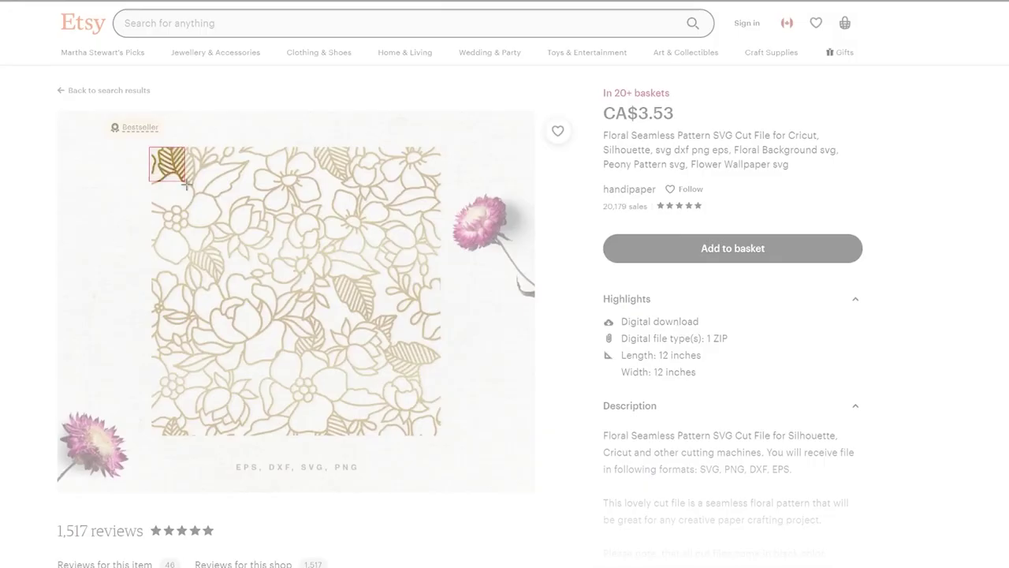
pyautogui.moveTo(149, 147); pyautogui.dragTo(418, 396)
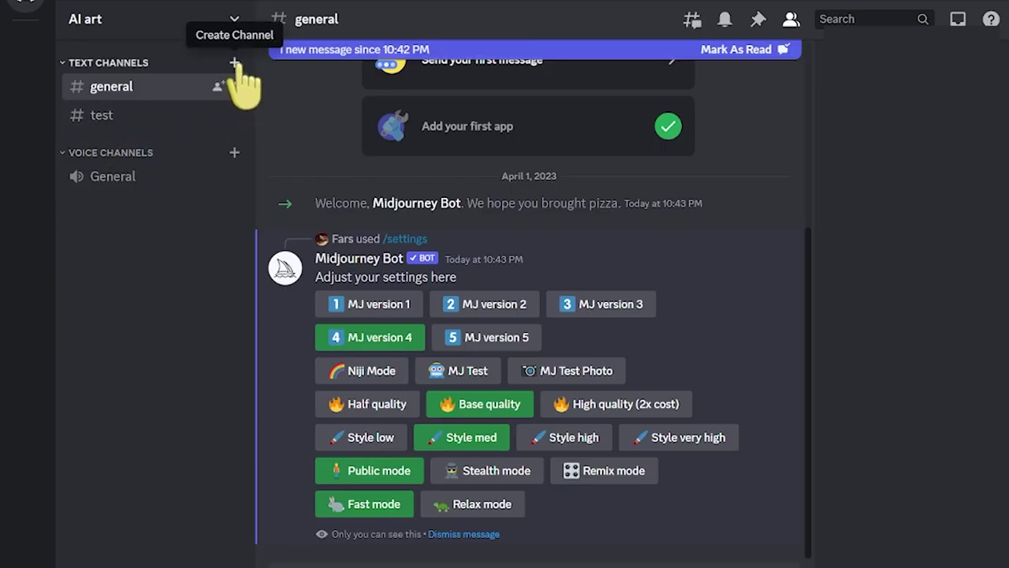
# Create a new text channel named 'upload'
pyautogui.click(234, 62)
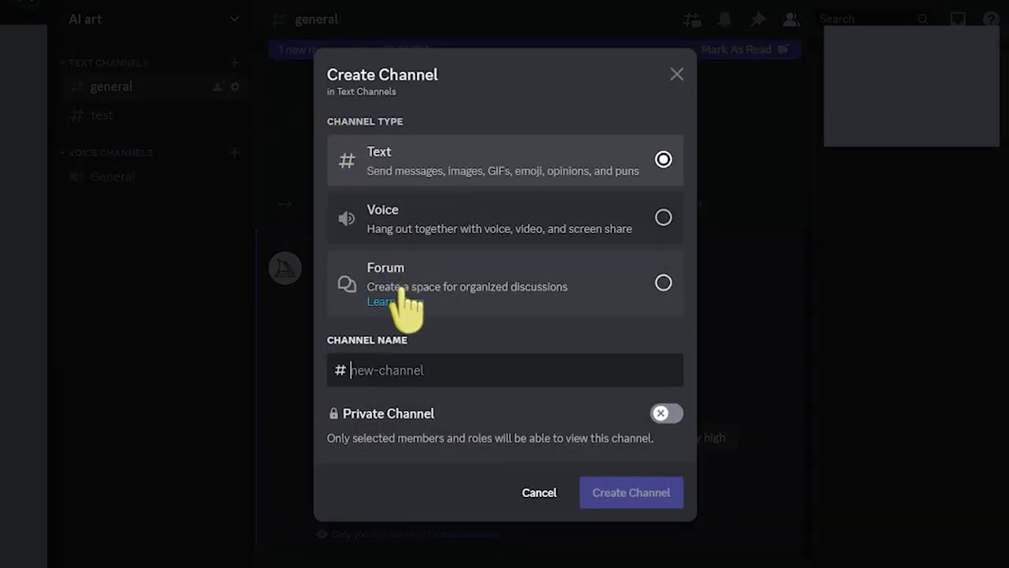
pyautogui.write('upload')
pyautogui.click(628, 492)
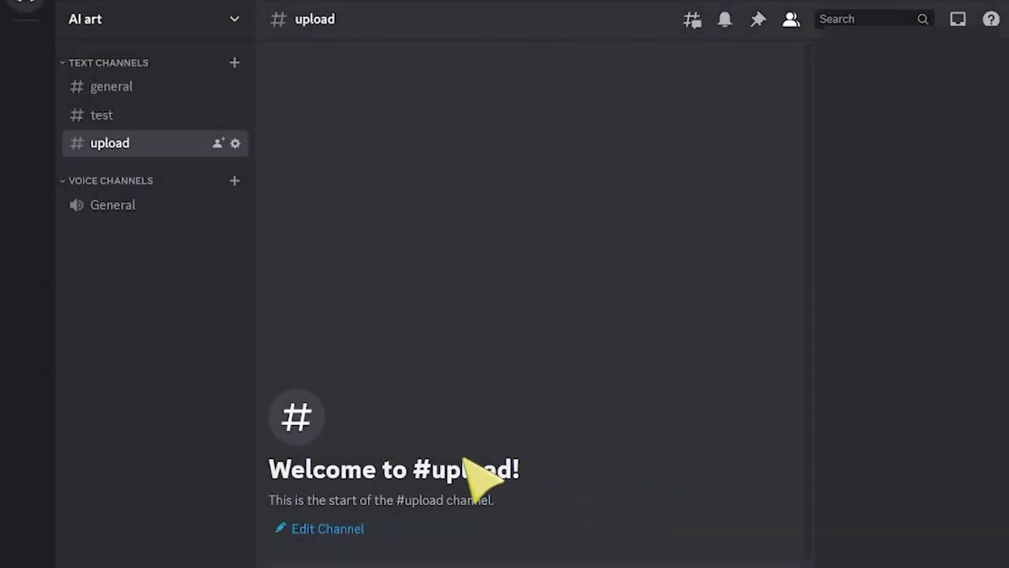
# Post the captured pattern image in the upload channel and copy its link
pyautogui.hotkey('ctrl', 'v')
pyautogui.press('Return')
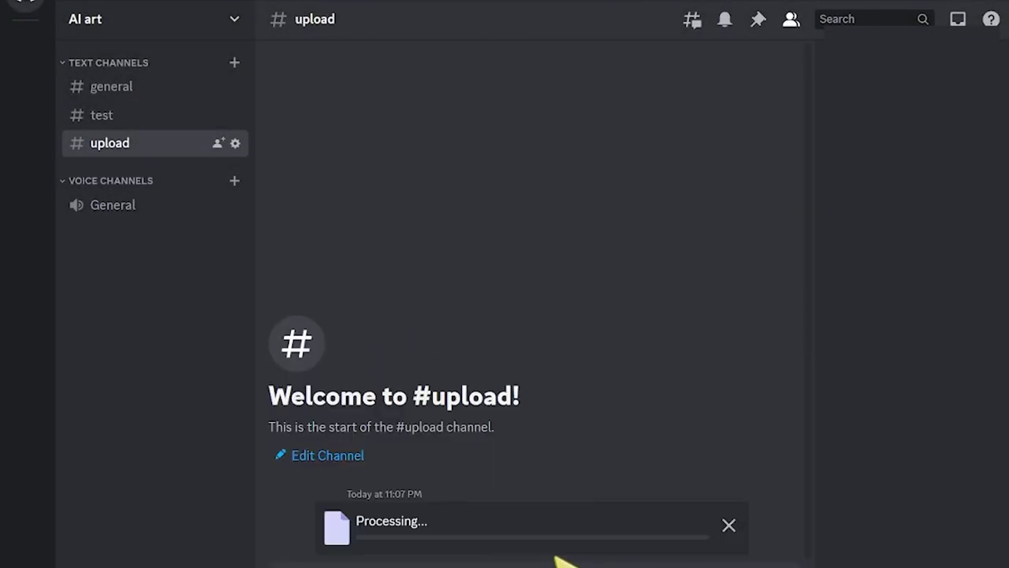
pyautogui.click(473, 395)
pyautogui.rightClick(454, 343)
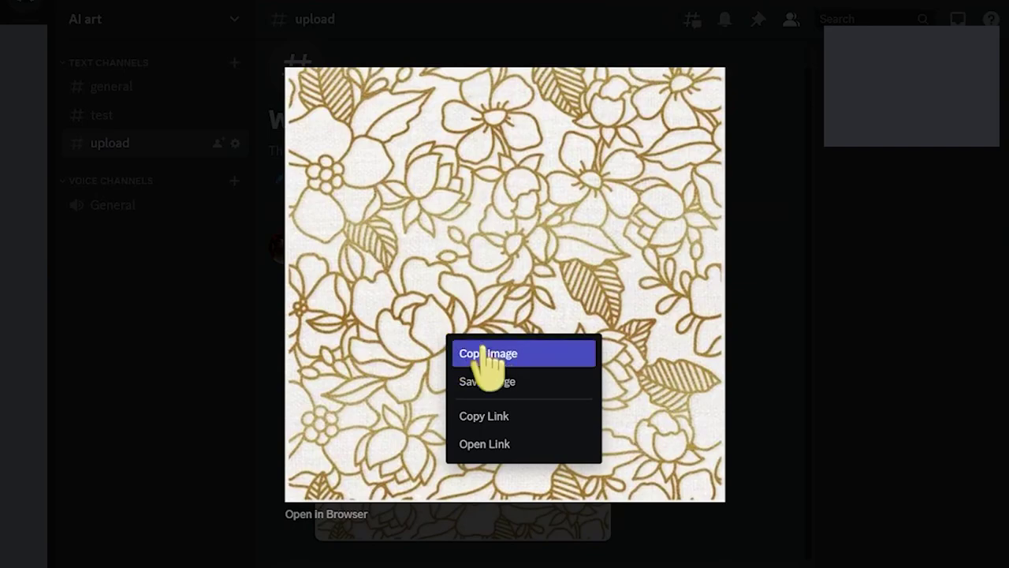
pyautogui.click(484, 416)
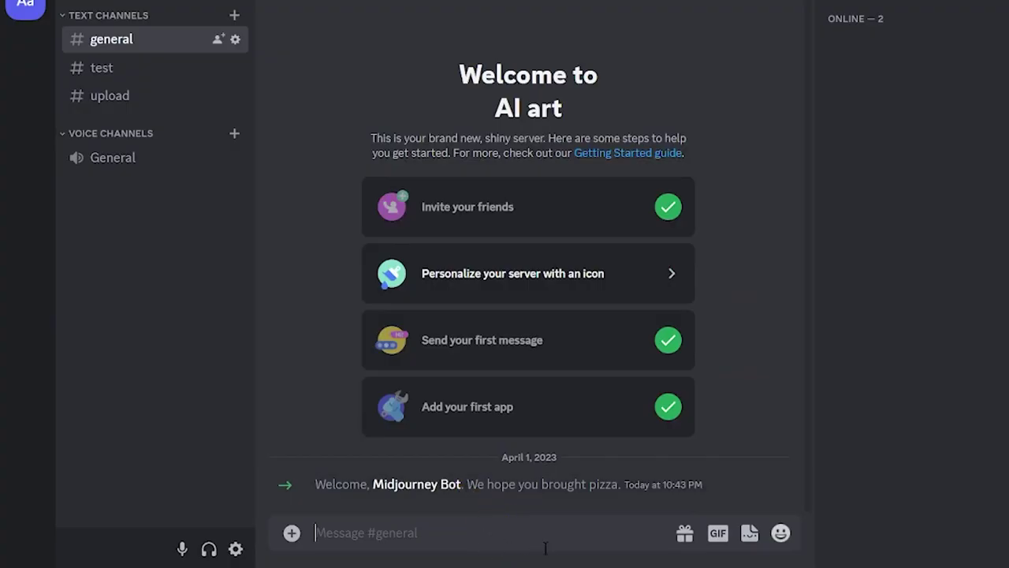
# Run /imagine with the pasted pattern image link and 'floral --tile --v 5', then inspect the grid
pyautogui.write('/ima')
pyautogui.press('Tab')
pyautogui.hotkey('ctrl', 'v')
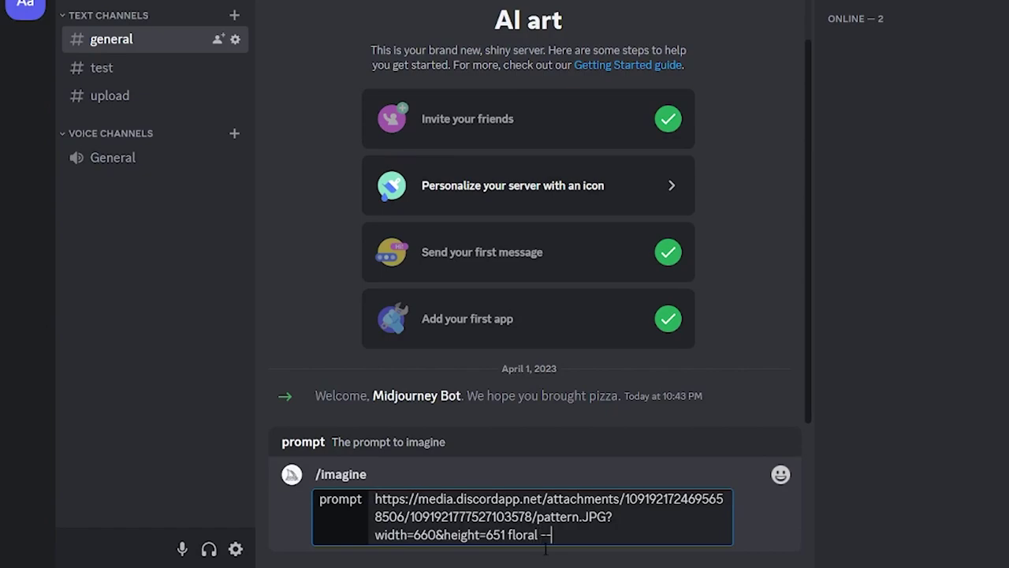
pyautogui.press('Return')
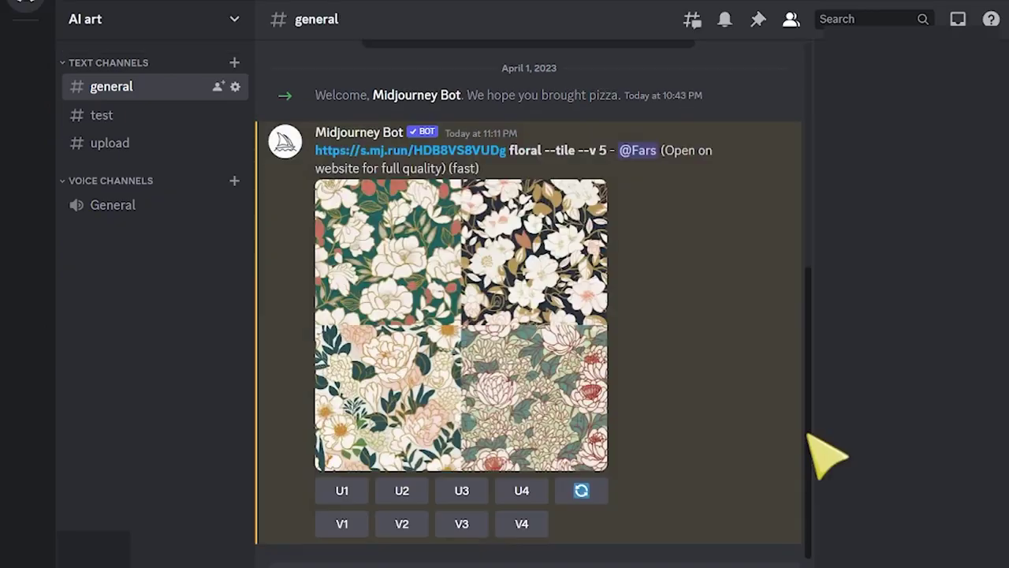
pyautogui.click(547, 336)
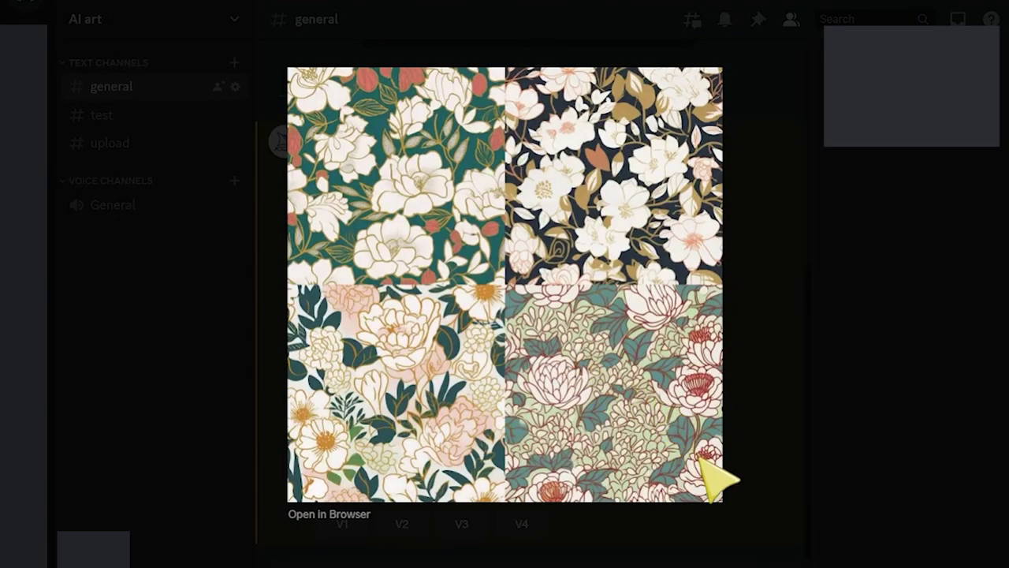
pyautogui.press('Escape')
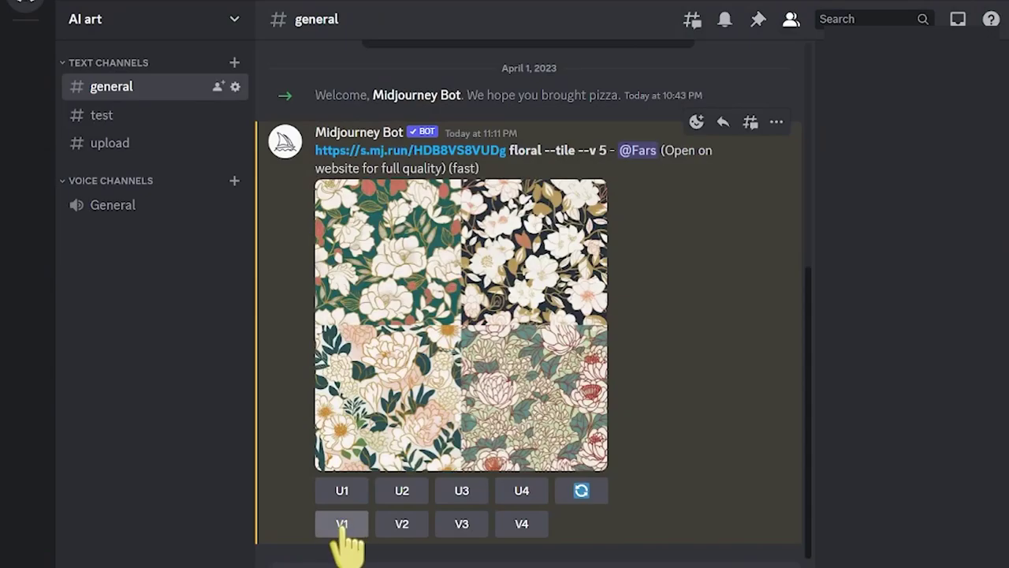
# Make variations of the dark-background floral tile and reroll for fresh results
pyautogui.click(401, 527)
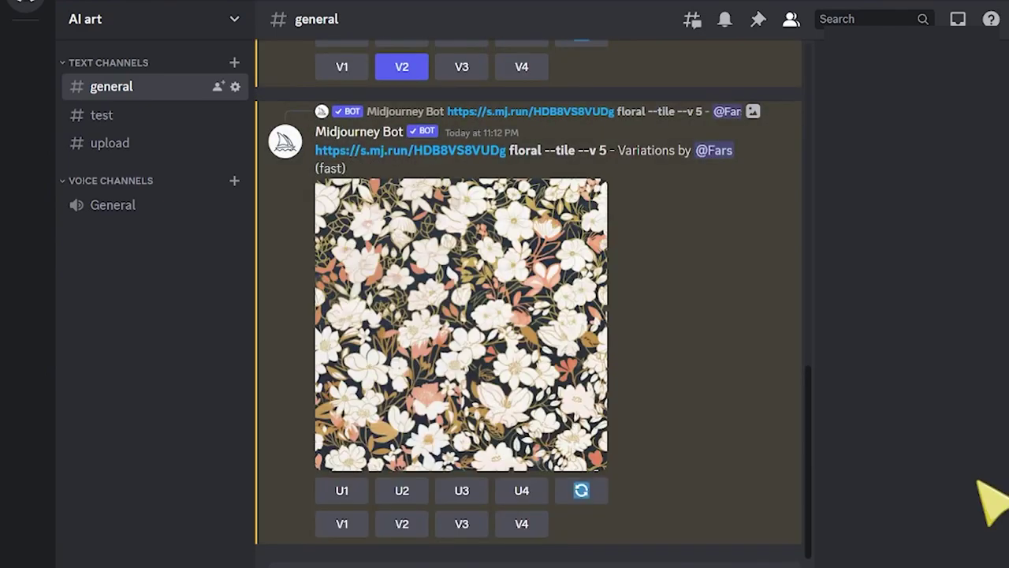
pyautogui.click(581, 491)
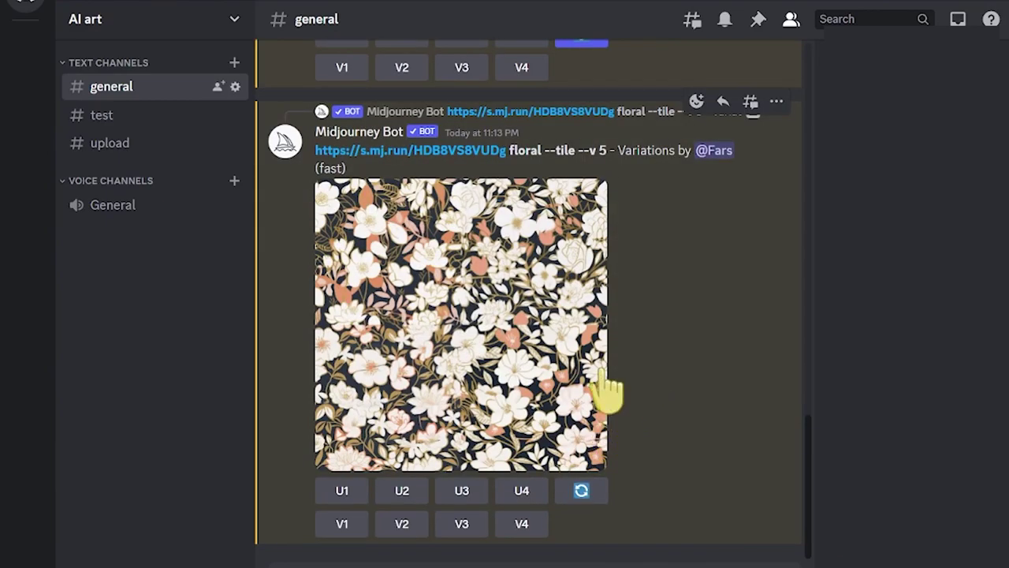
pyautogui.click(603, 392)
pyautogui.click(733, 398)
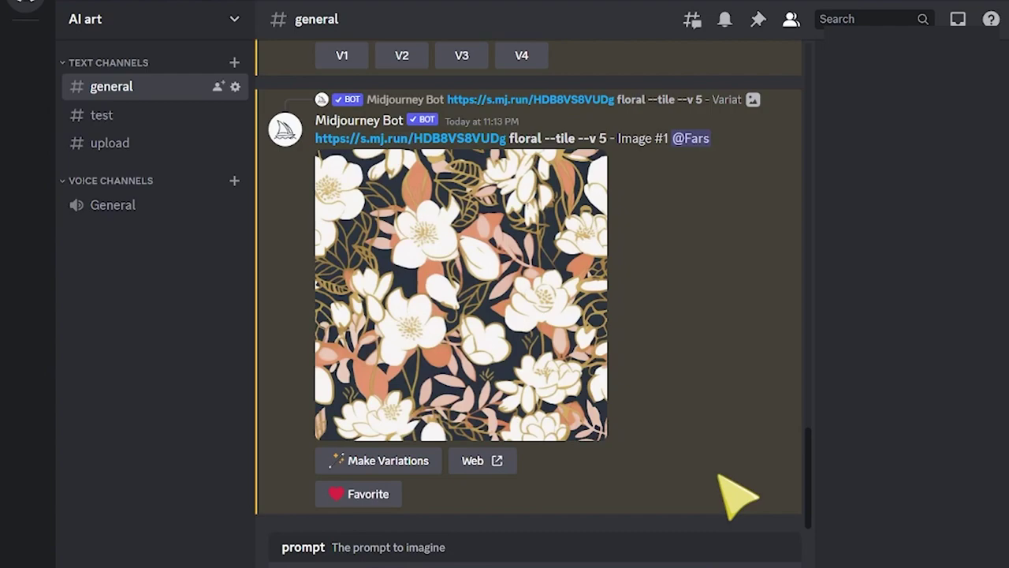
# Send the 'floral outline --tile --v 5' prompt and review the outline patterns and variation
pyautogui.press('Return')
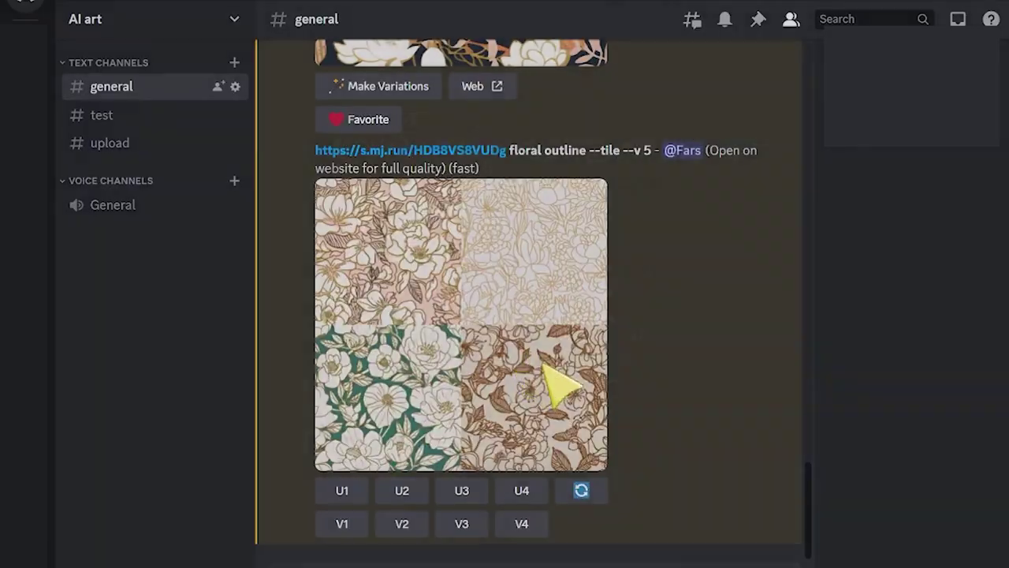
pyautogui.click(545, 362)
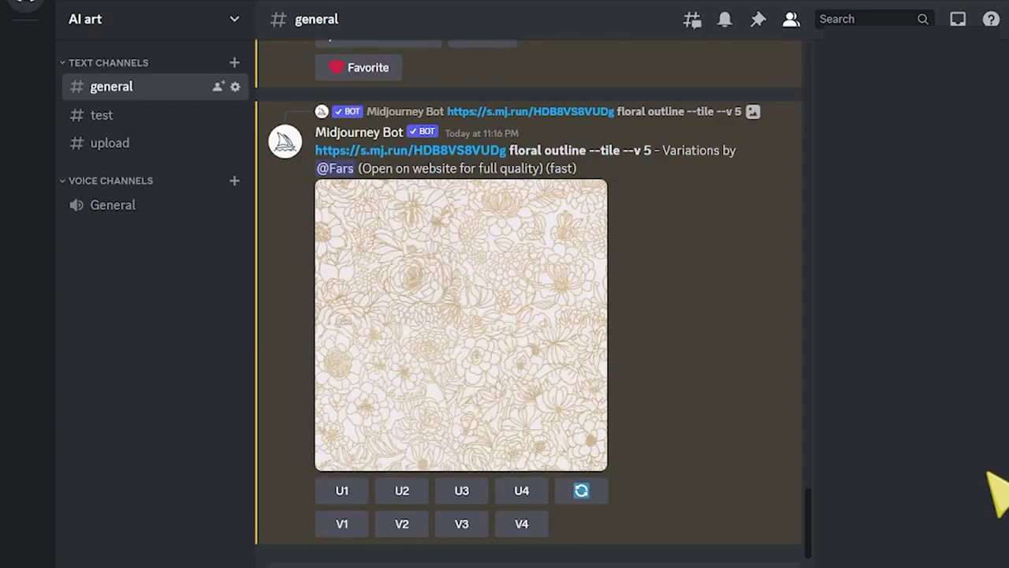
pyautogui.click(555, 413)
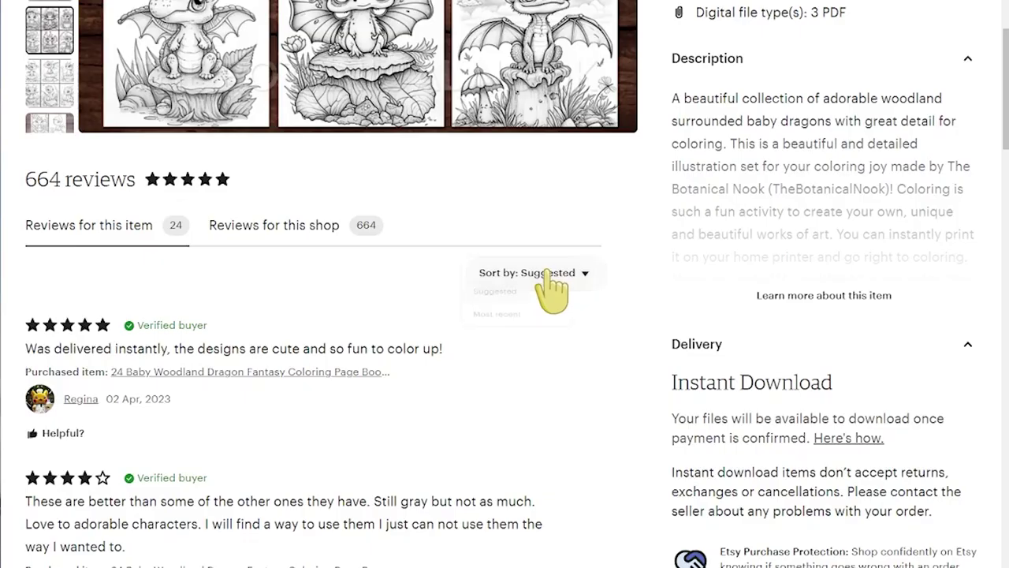
# Sort the listing's reviews by most recent
pyautogui.click(539, 272)
pyautogui.click(552, 342)
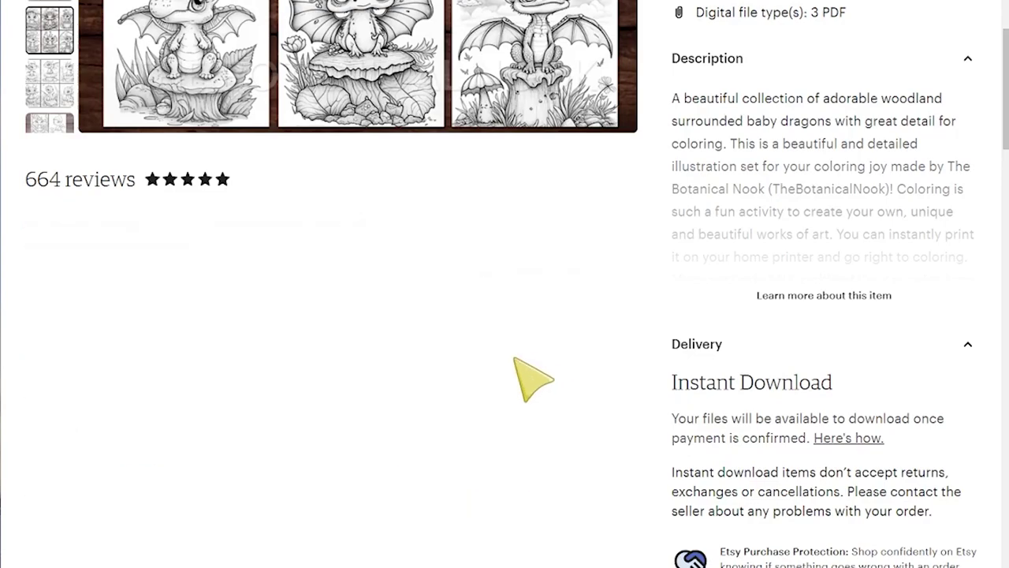
pyautogui.scroll(-3, 261, 311)
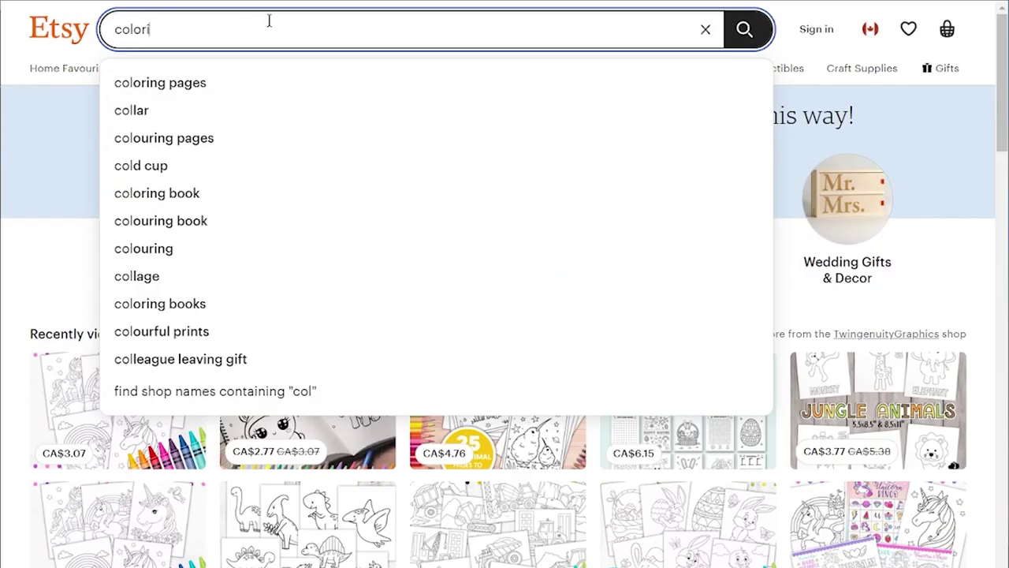
# Search Etsy for coloring pages and browse the results
pyautogui.write('ring pages')
pyautogui.press('Return')
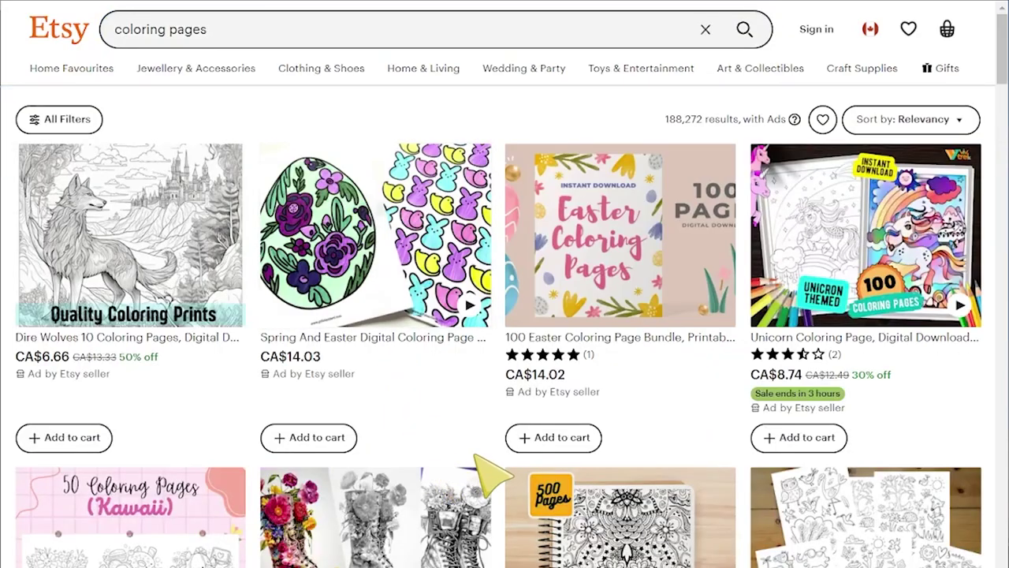
pyautogui.scroll(-4, 473, 449)
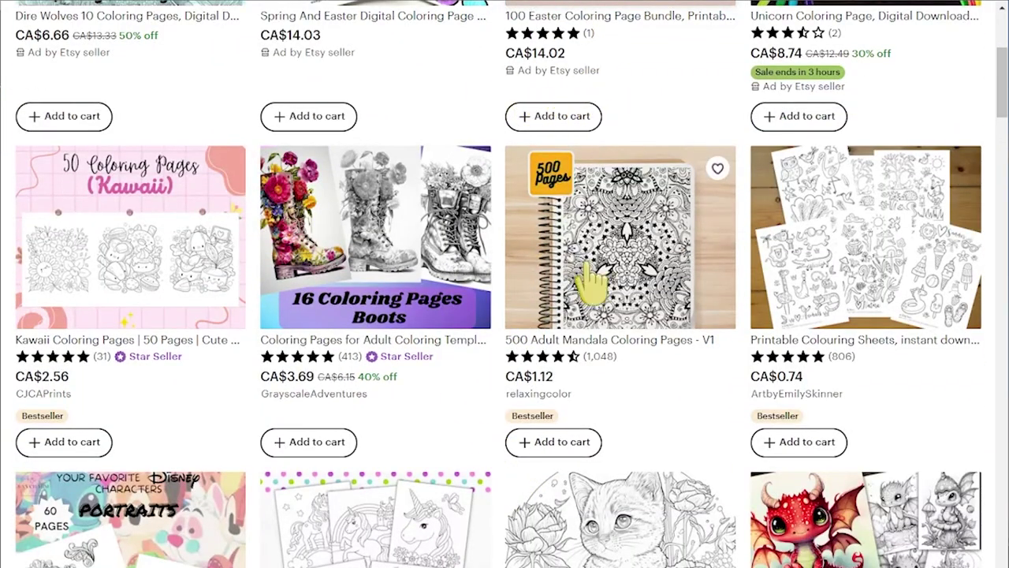
pyautogui.scroll(-3, 450, 462)
# Open the Unicorn Coloring Pages listing and search Etsy using its copied title
pyautogui.click(394, 361)
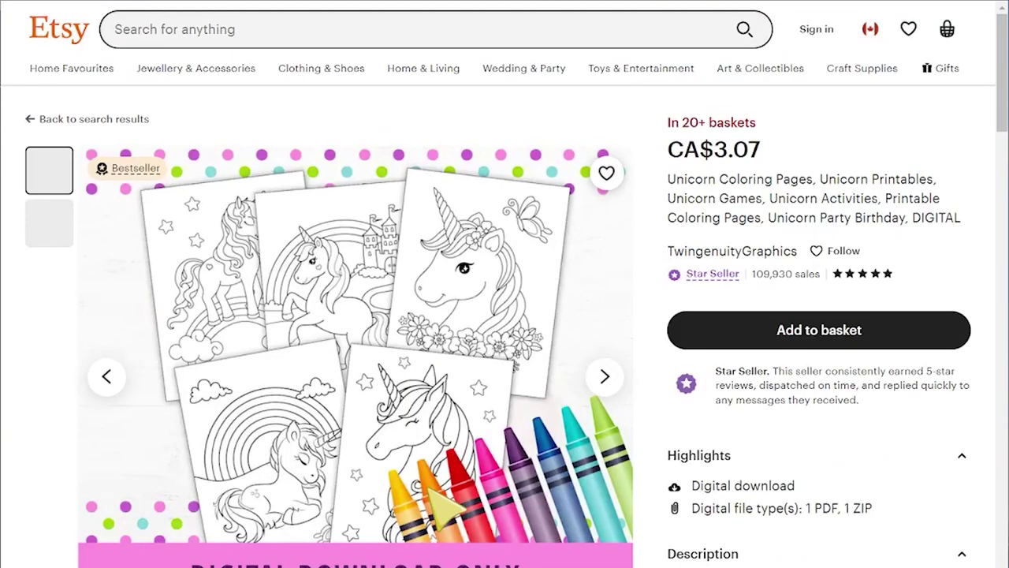
pyautogui.moveTo(669, 196)
pyautogui.mouseDown()
pyautogui.moveTo(834, 183)
pyautogui.moveTo(671, 179)
pyautogui.mouseUp()
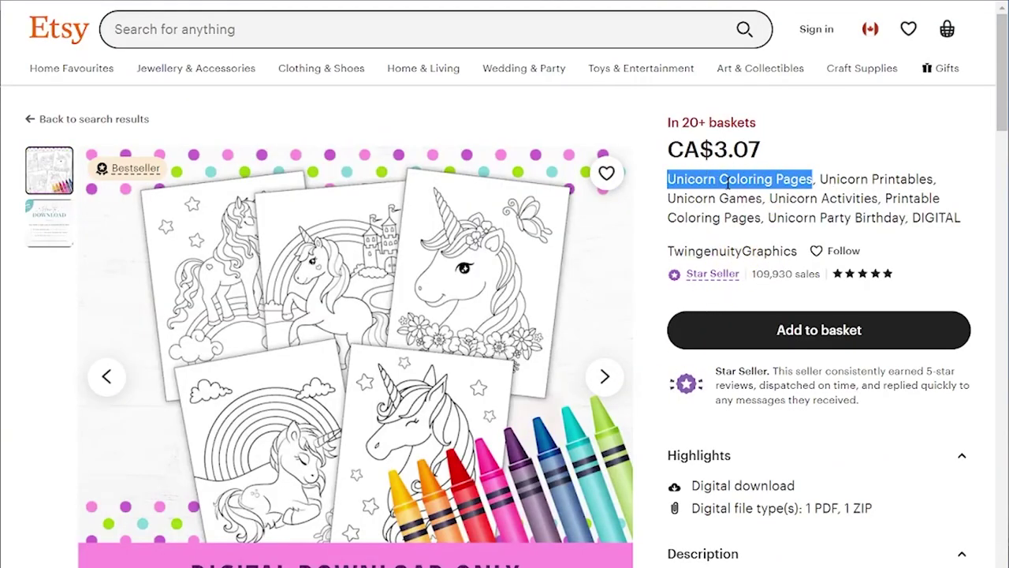
pyautogui.click(347, 36)
pyautogui.write('Unicorn Coloring Pages')
pyautogui.click(743, 29)
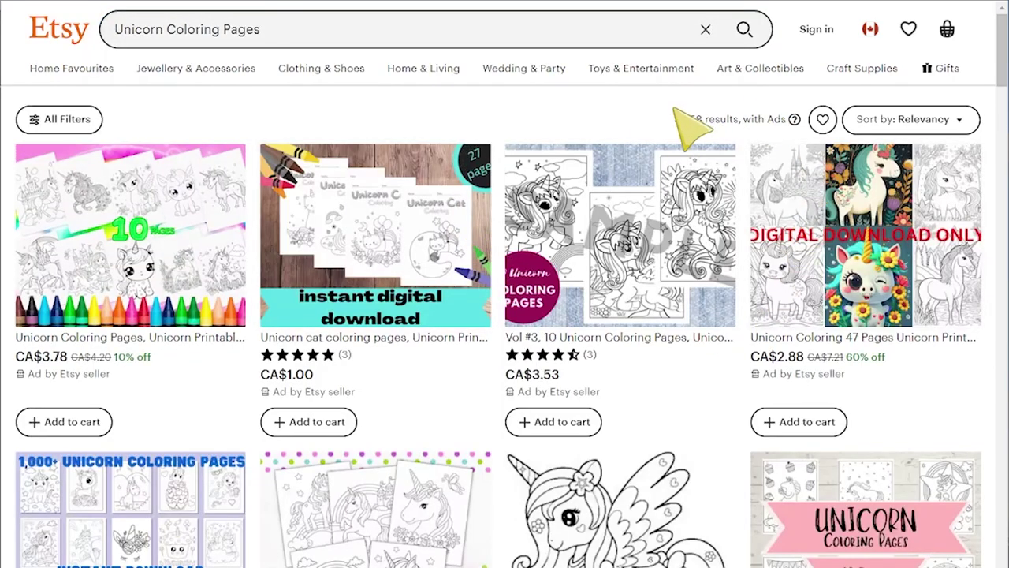
pyautogui.scroll(-3, 552, 316)
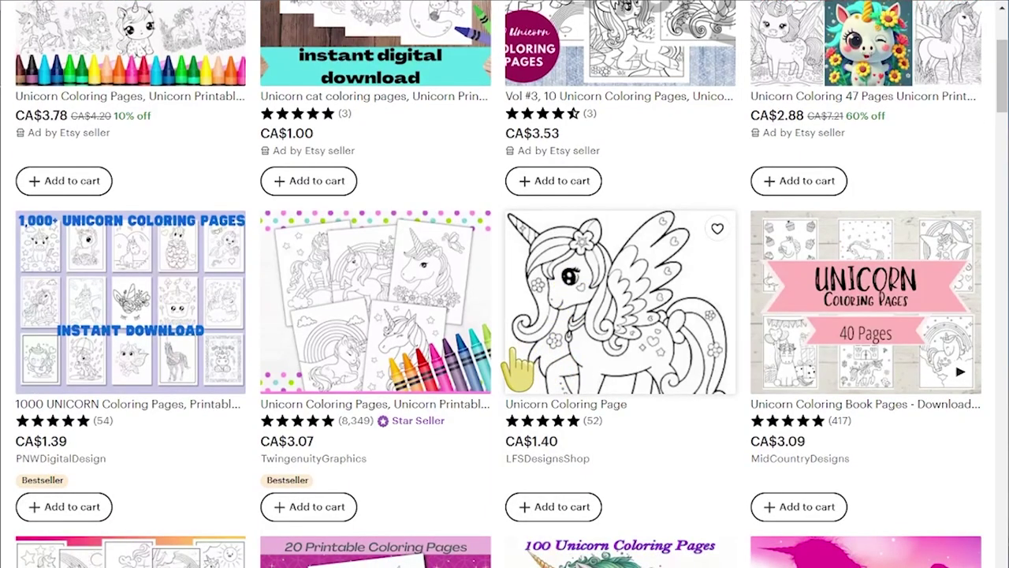
pyautogui.scroll(3, 522, 371)
pyautogui.moveTo(268, 29); pyautogui.dragTo(101, 30)
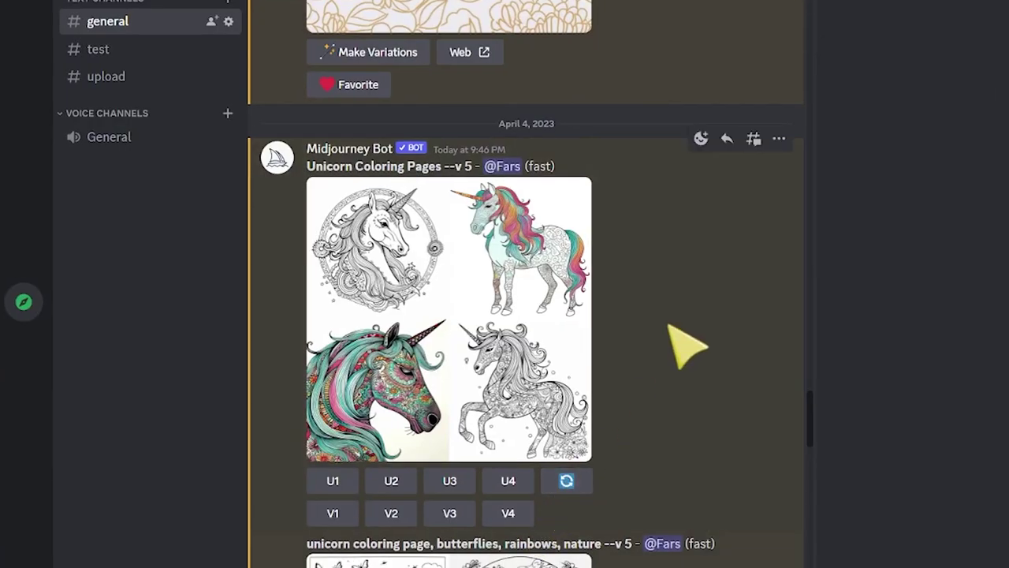
pyautogui.moveTo(307, 166); pyautogui.dragTo(443, 167)
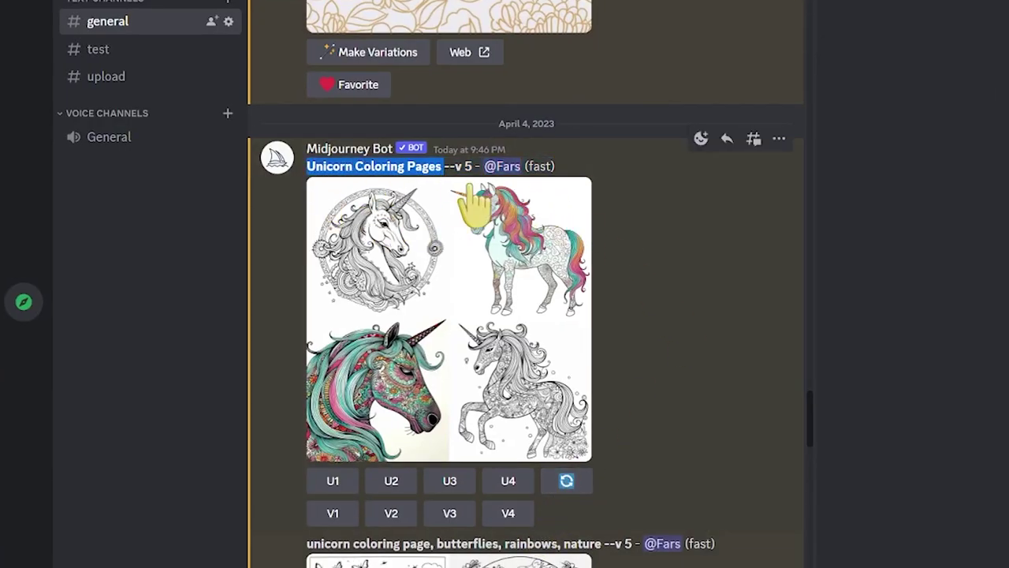
pyautogui.click(520, 335)
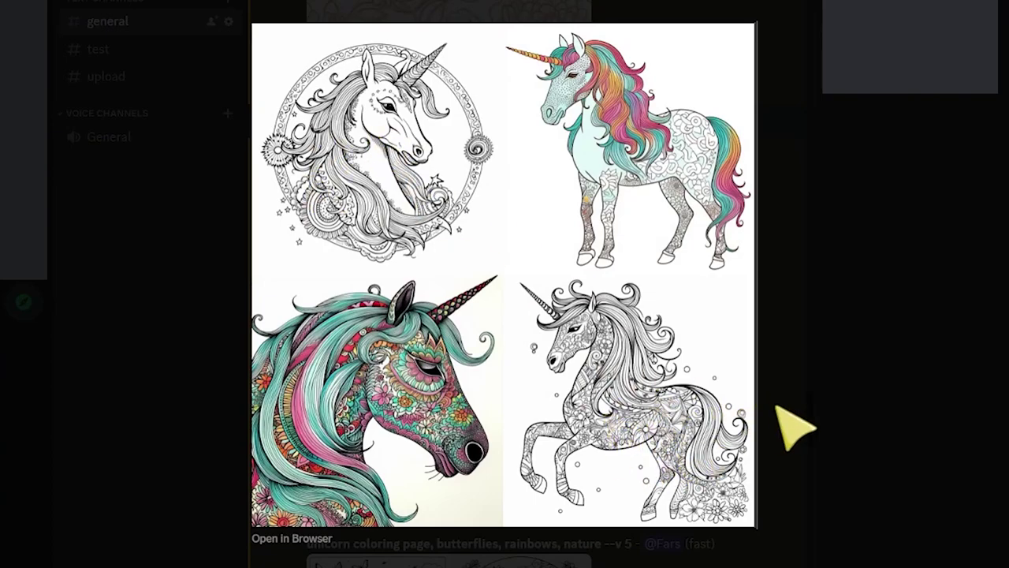
pyautogui.click(779, 409)
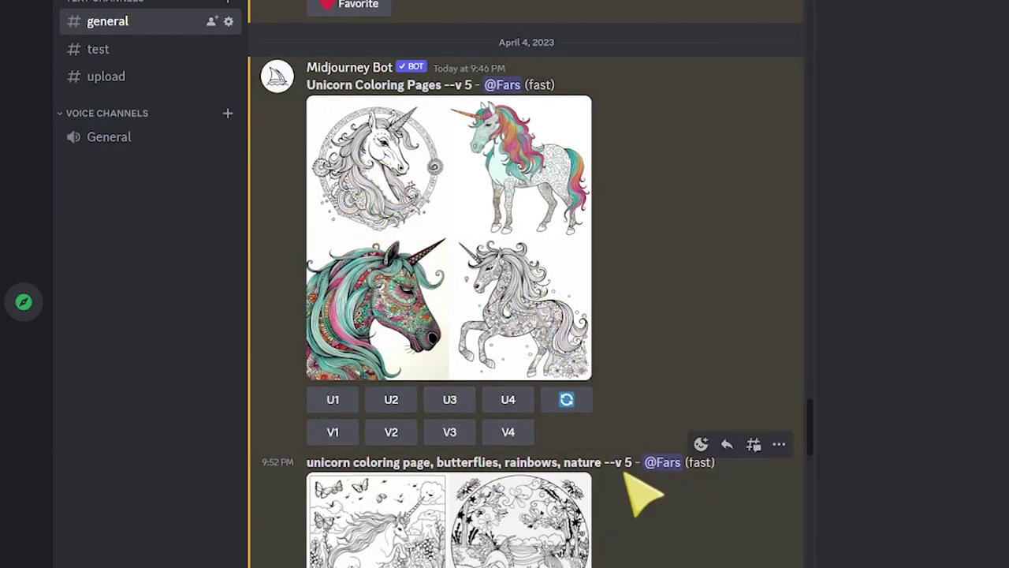
pyautogui.scroll(-2, 651, 384)
pyautogui.scroll(-2, 666, 404)
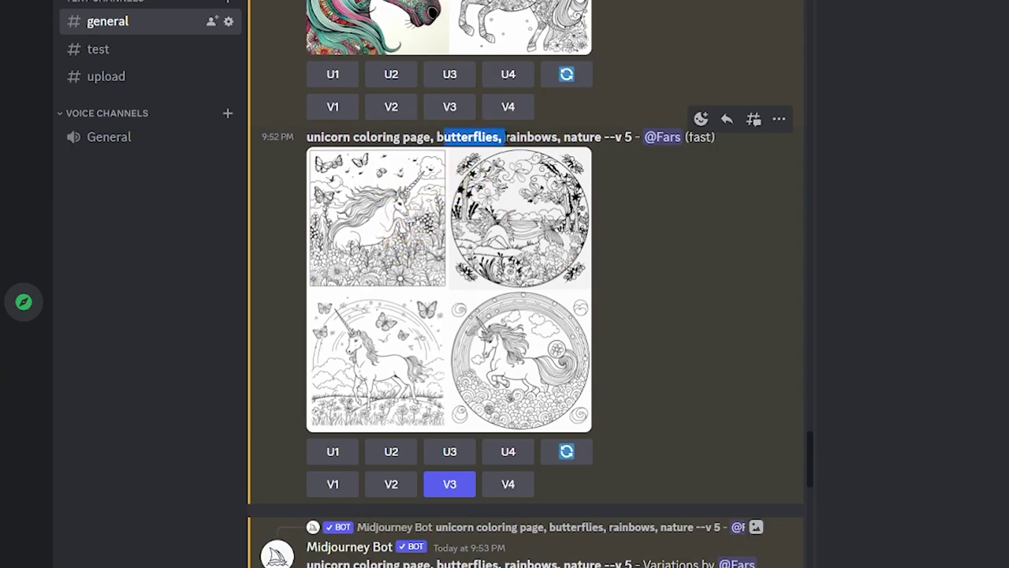
pyautogui.click(423, 376)
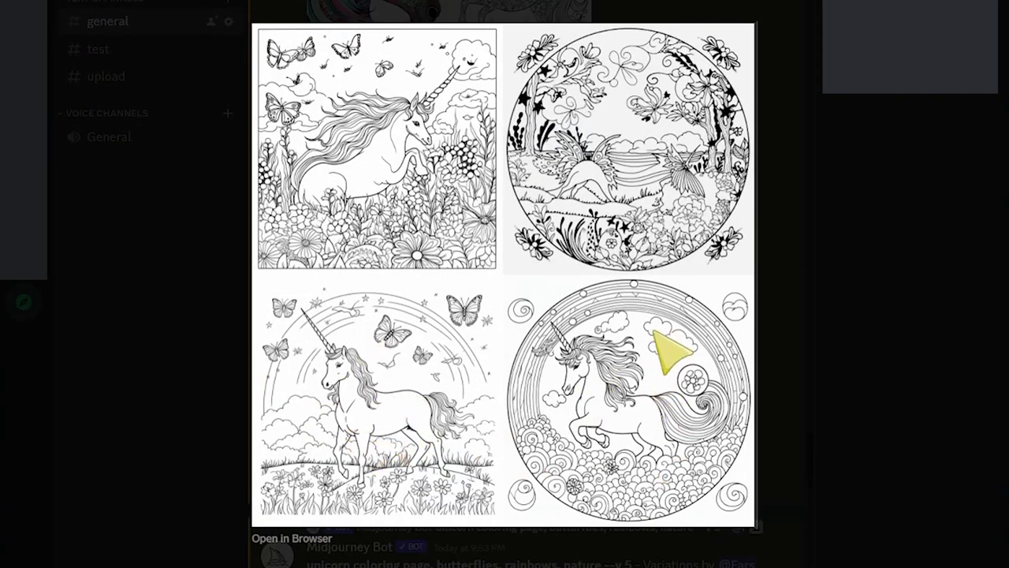
pyautogui.press('Escape')
pyautogui.scroll(-5, 603, 454)
pyautogui.click(559, 418)
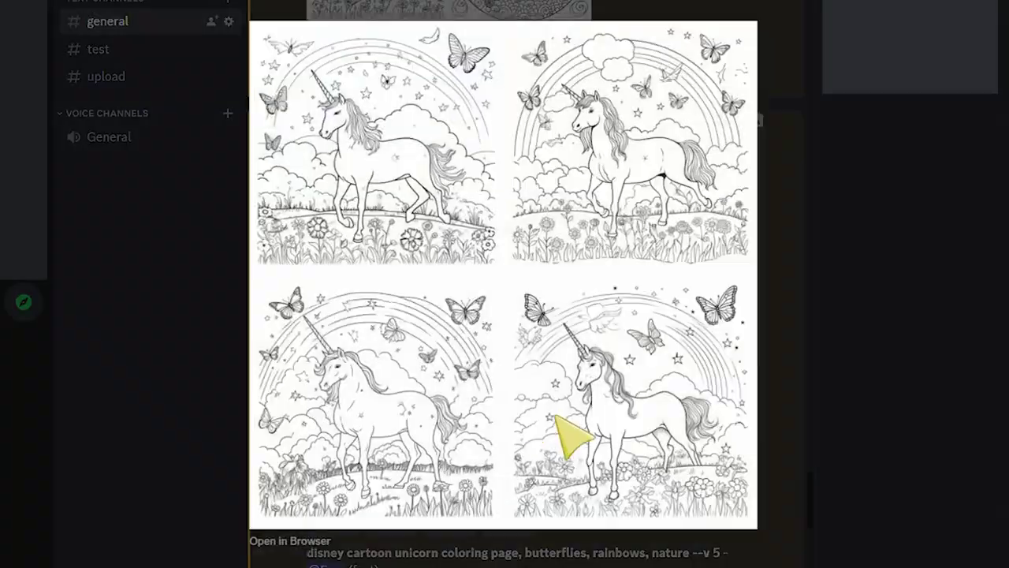
pyautogui.click(765, 326)
pyautogui.scroll(-8, 536, 386)
pyautogui.scroll(3, 332, 181)
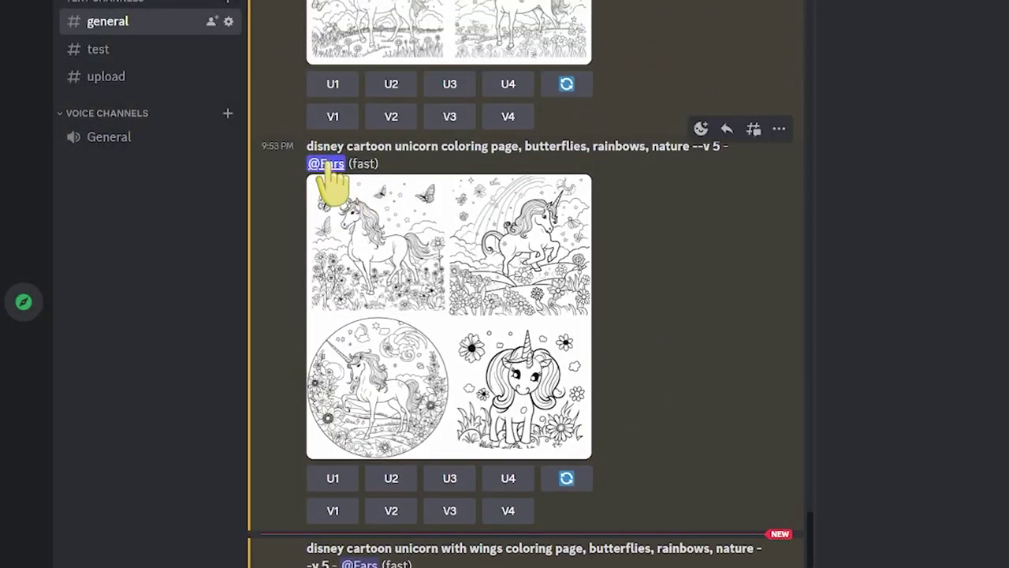
pyautogui.click(407, 202)
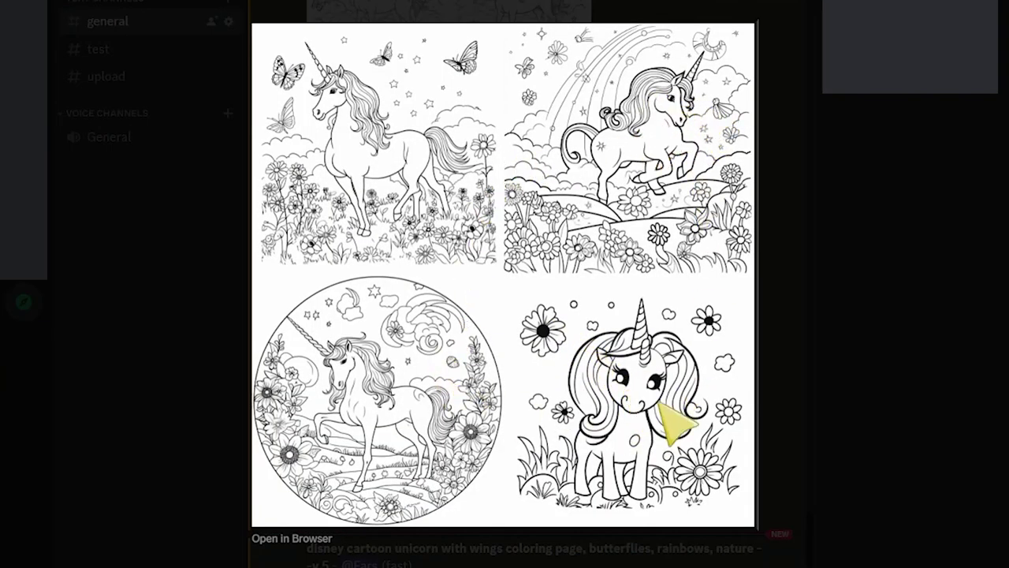
pyautogui.click(807, 405)
pyautogui.scroll(-4, 671, 473)
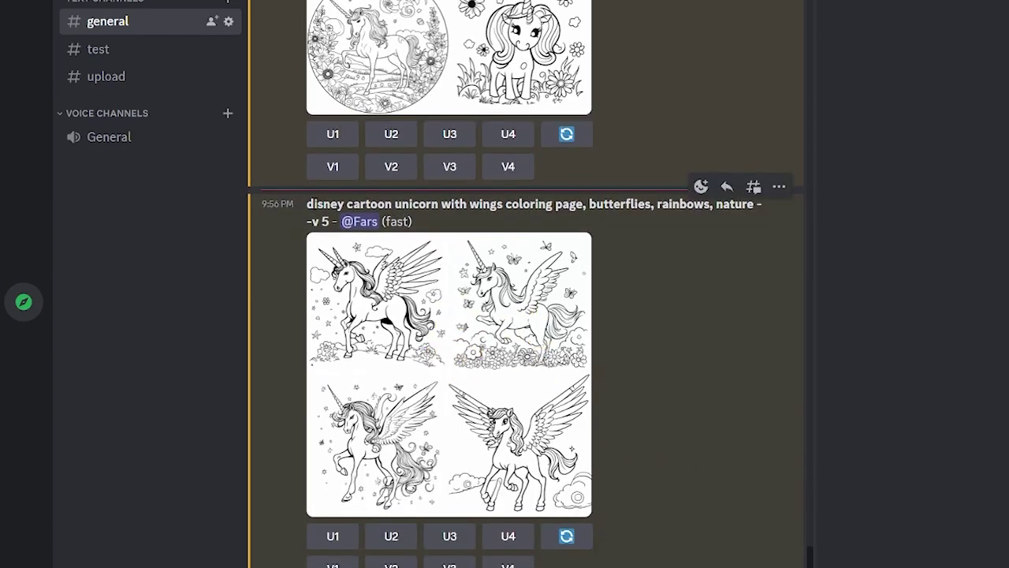
pyautogui.click(501, 256)
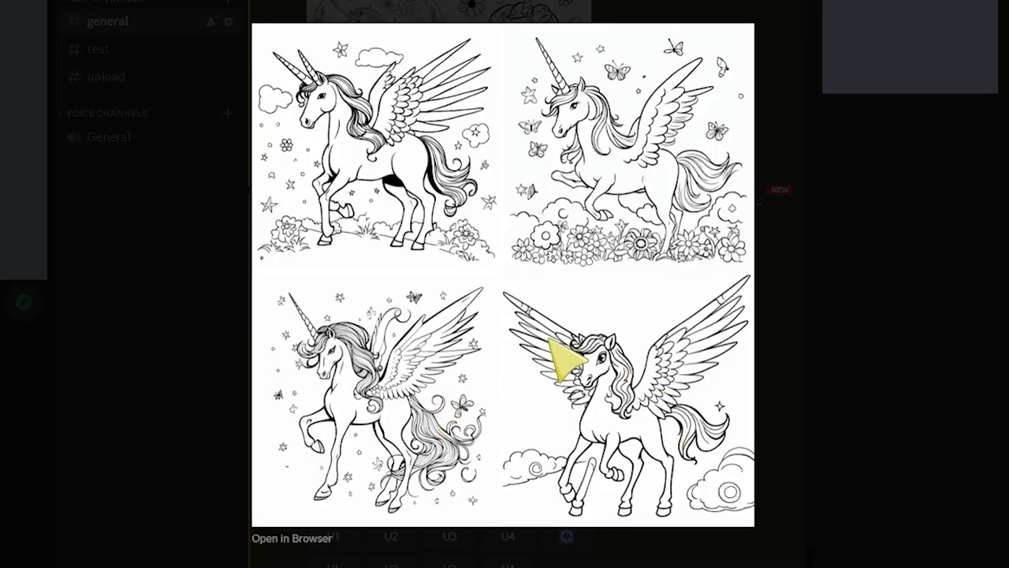
pyautogui.click(780, 335)
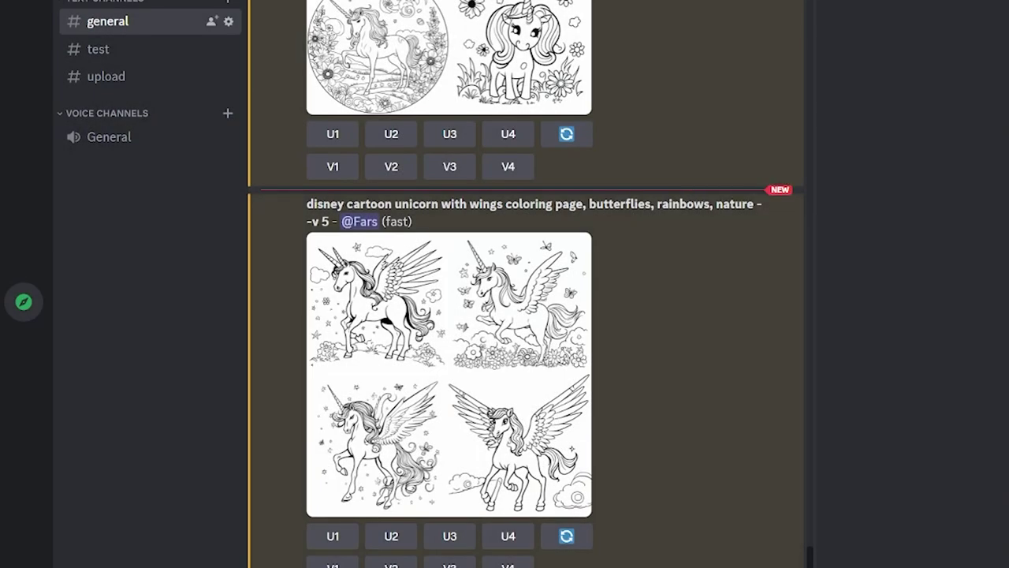
pyautogui.moveTo(366, 203); pyautogui.dragTo(653, 387)
pyautogui.click(654, 387)
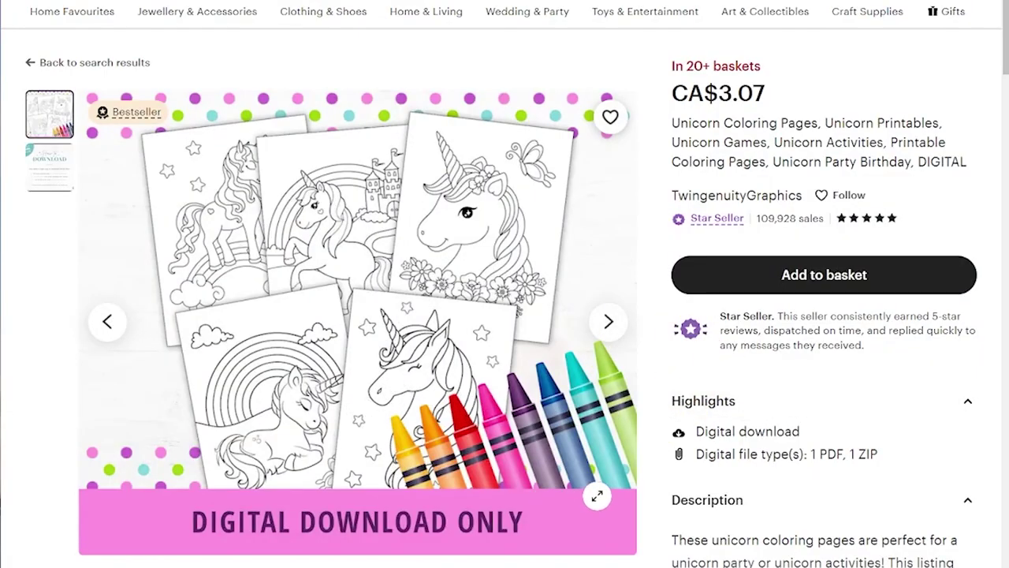
# Open the 24 Baby Woodland Dragon listing and view its preview images, including the six-dragon page
pyautogui.scroll(-3, 619, 543)
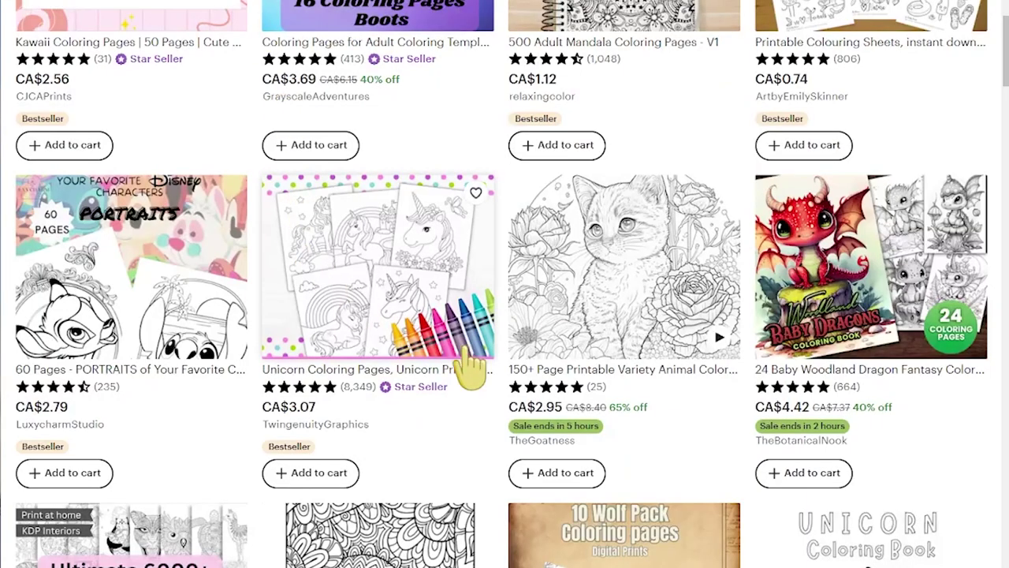
pyautogui.scroll(-2, 468, 360)
pyautogui.click(818, 322)
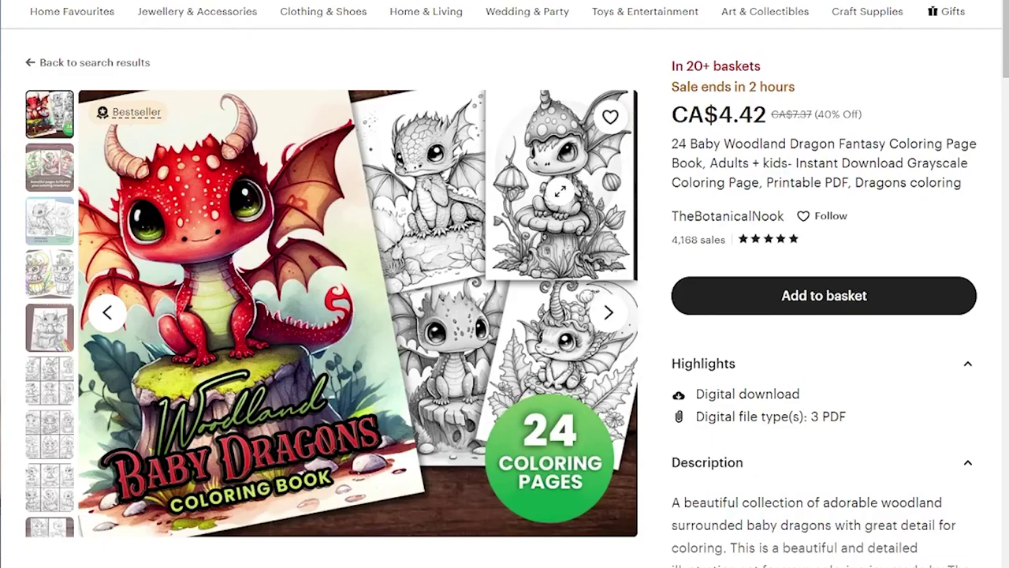
pyautogui.click(49, 380)
pyautogui.click(50, 433)
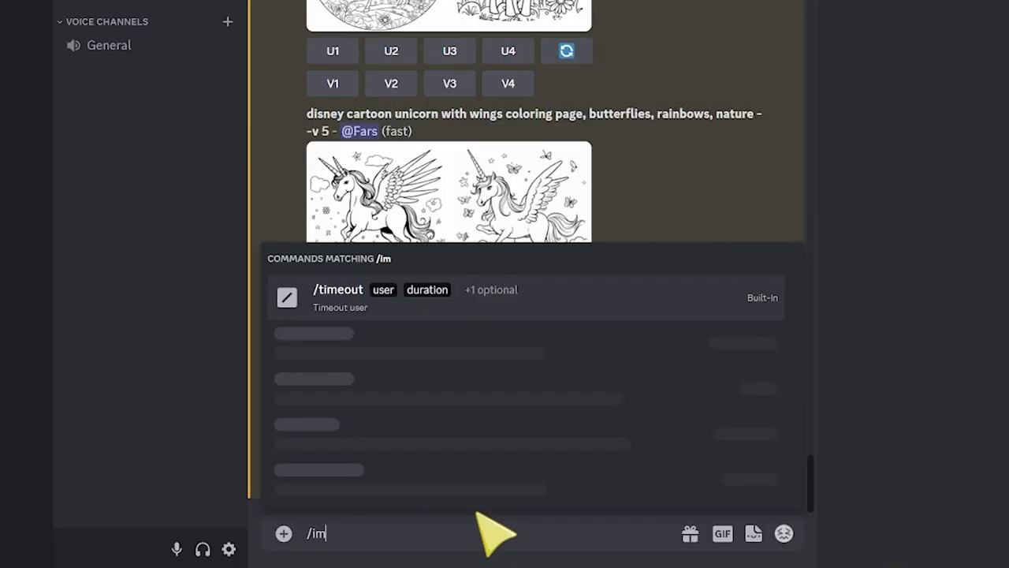
# Run /imagine in Midjourney with the pasted baby Chinese dragon coloring-page prompt
pyautogui.write('agine')
pyautogui.press('Tab')
pyautogui.write('beautiful black and white cartoon baby chinese dragon, coloring book page, full image, outlined art --q 2 --v 4 --ar 2:3')
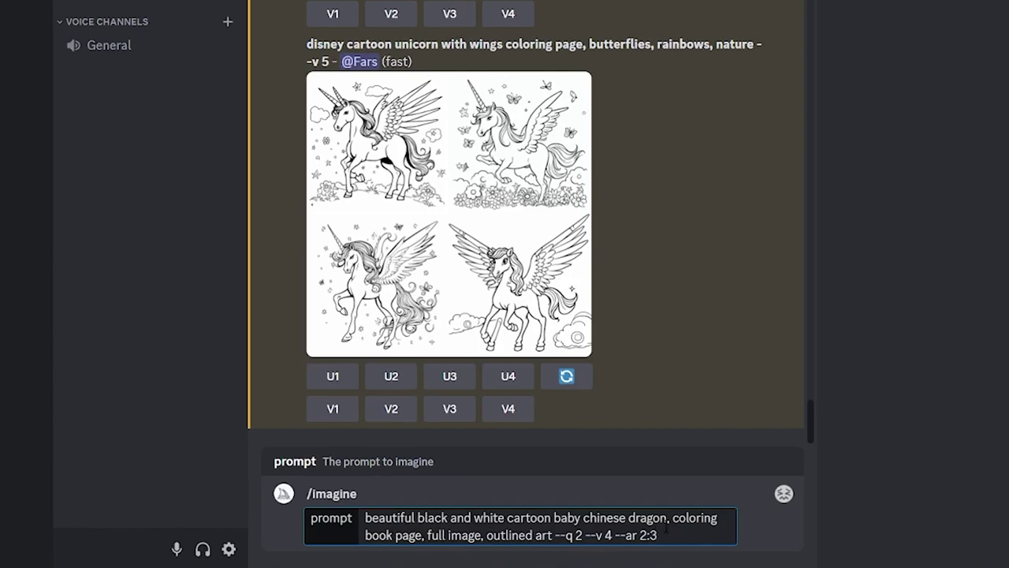
pyautogui.press('Return')
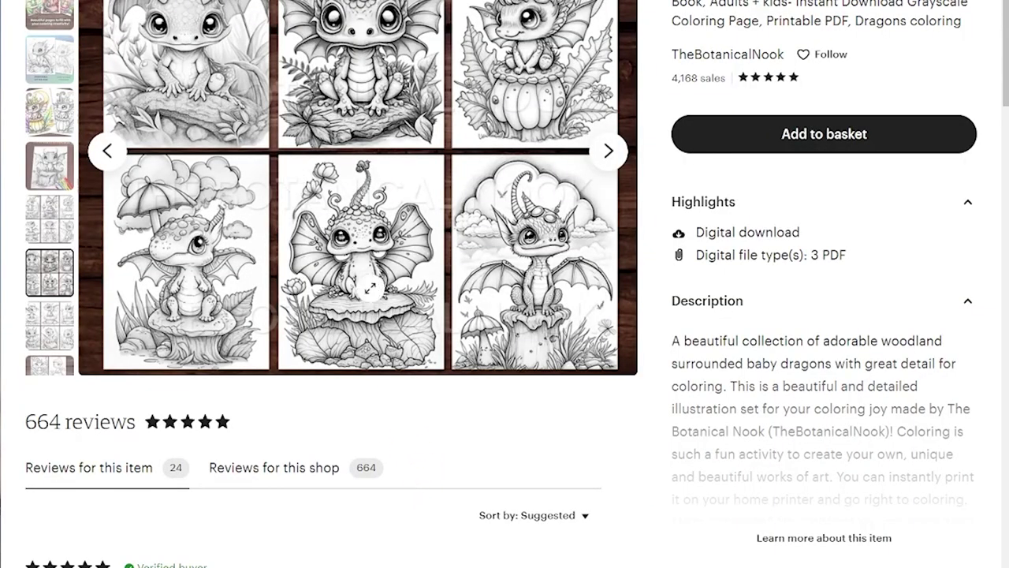
# Sort the Baby Woodland Dragon listing's reviews by most recent
pyautogui.scroll(-5, 473, 441)
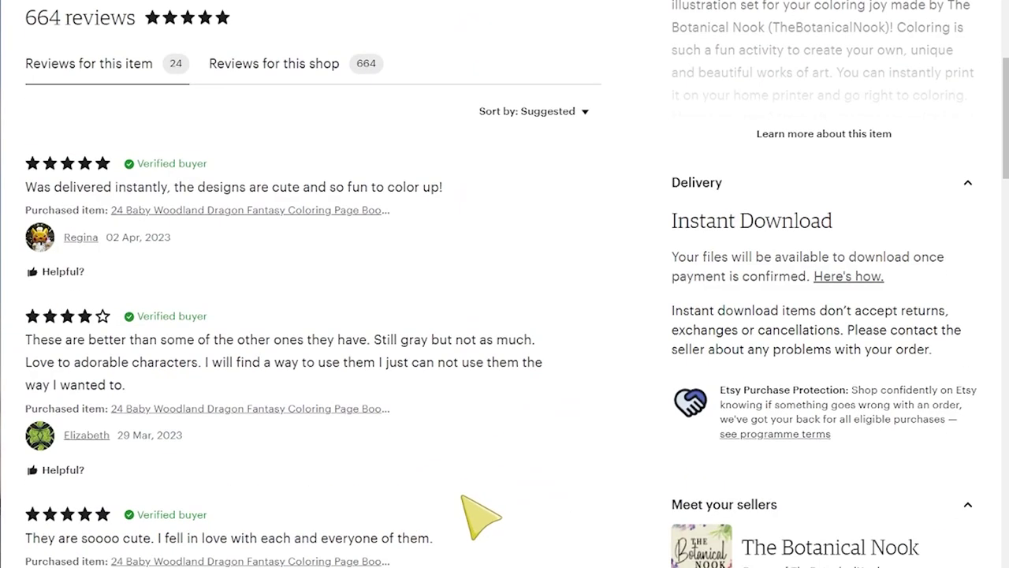
pyautogui.scroll(2, 521, 315)
pyautogui.click(527, 272)
pyautogui.click(513, 341)
# Jump to the last review page and scroll through the seller's 269-item shop
pyautogui.scroll(-2, 355, 518)
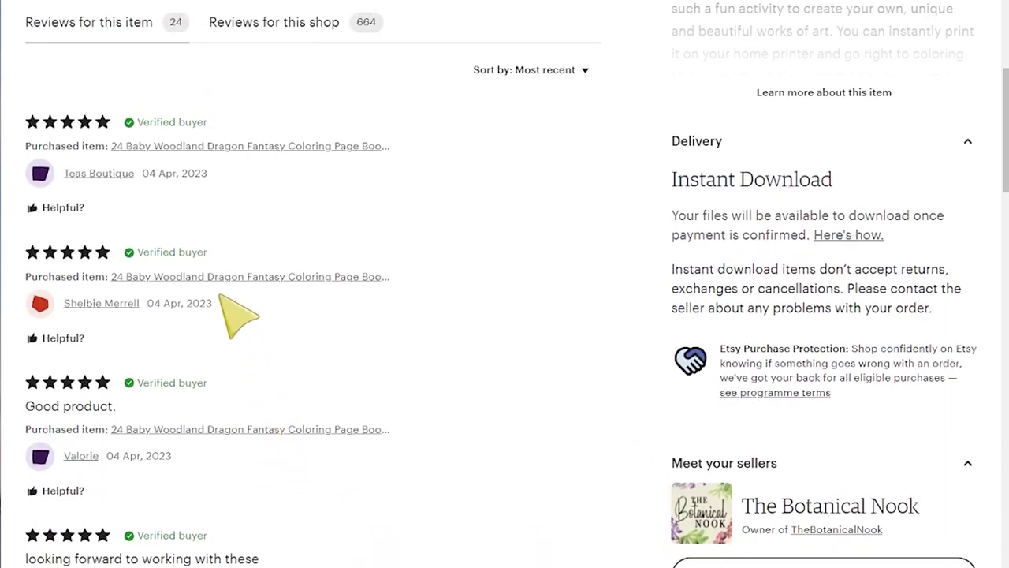
pyautogui.scroll(-3, 256, 237)
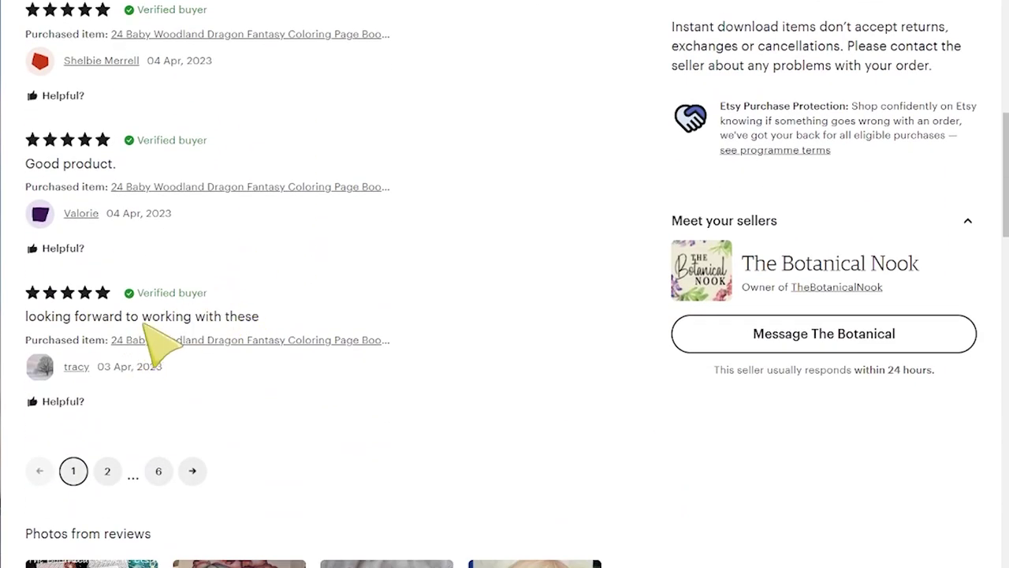
pyautogui.click(158, 470)
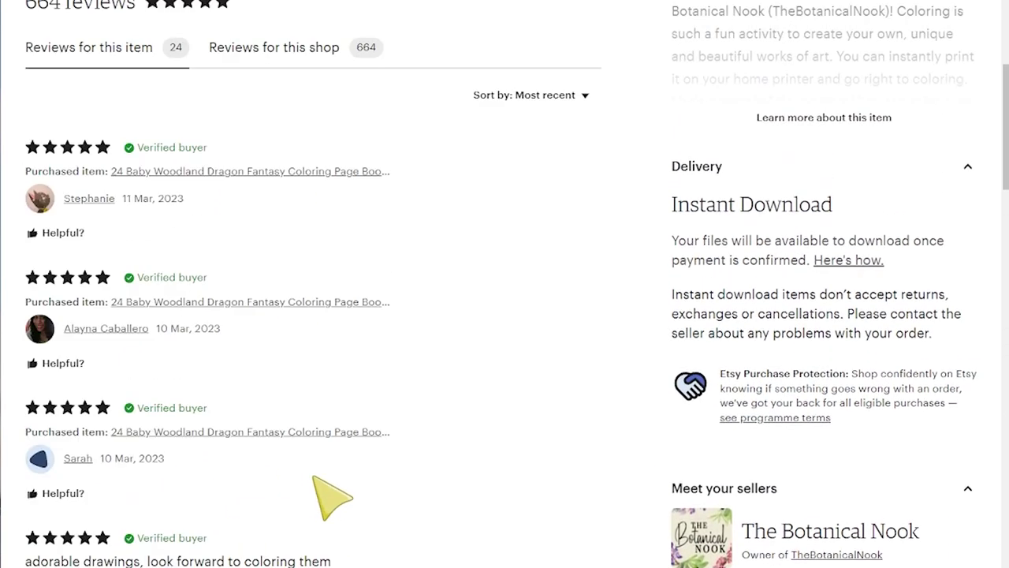
pyautogui.scroll(-4, 281, 513)
pyautogui.scroll(4, 235, 338)
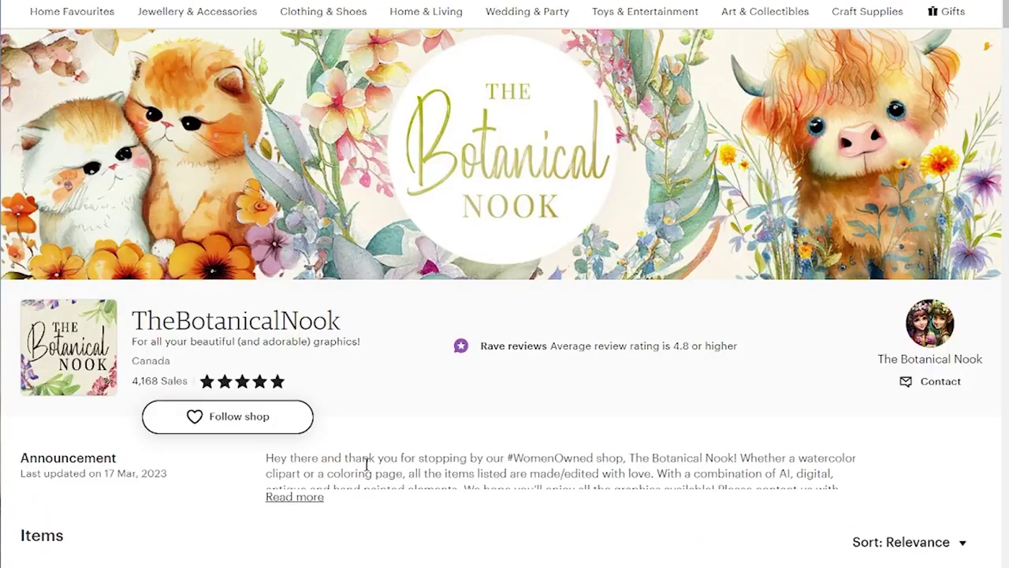
pyautogui.scroll(-6, 368, 466)
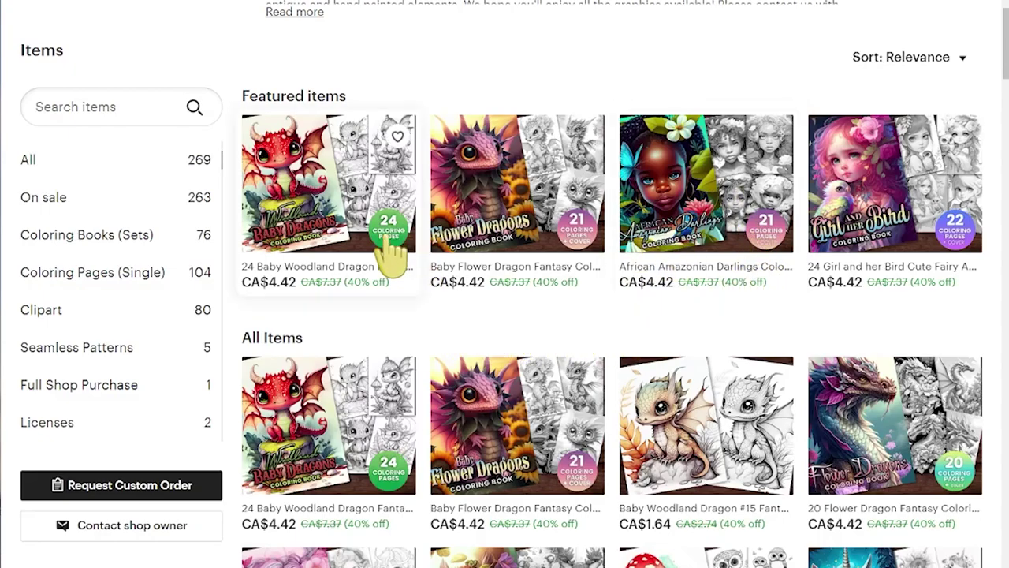
pyautogui.scroll(-3, 465, 496)
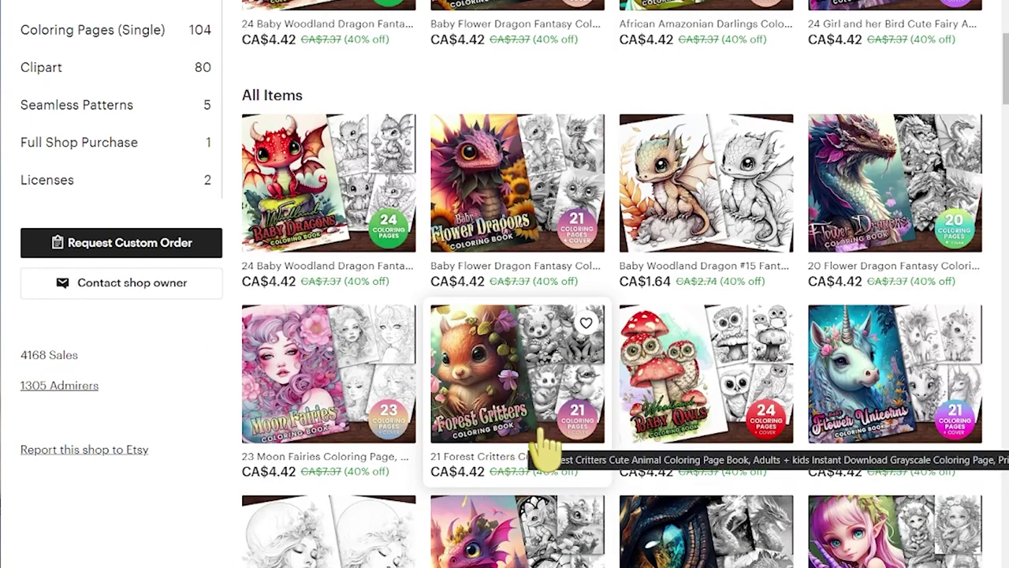
pyautogui.scroll(3, 434, 477)
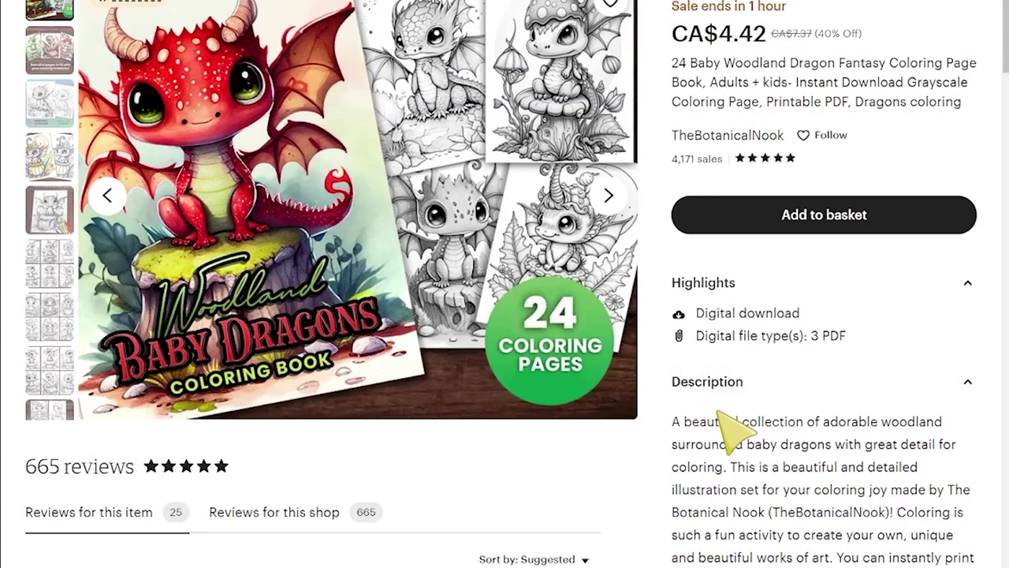
# Highlight the listing's CA$4.42 sale price, original CA$7.37 price and 40% discount
pyautogui.scroll(1, 719, 426)
pyautogui.scroll(-3, 722, 417)
pyautogui.scroll(2, 735, 424)
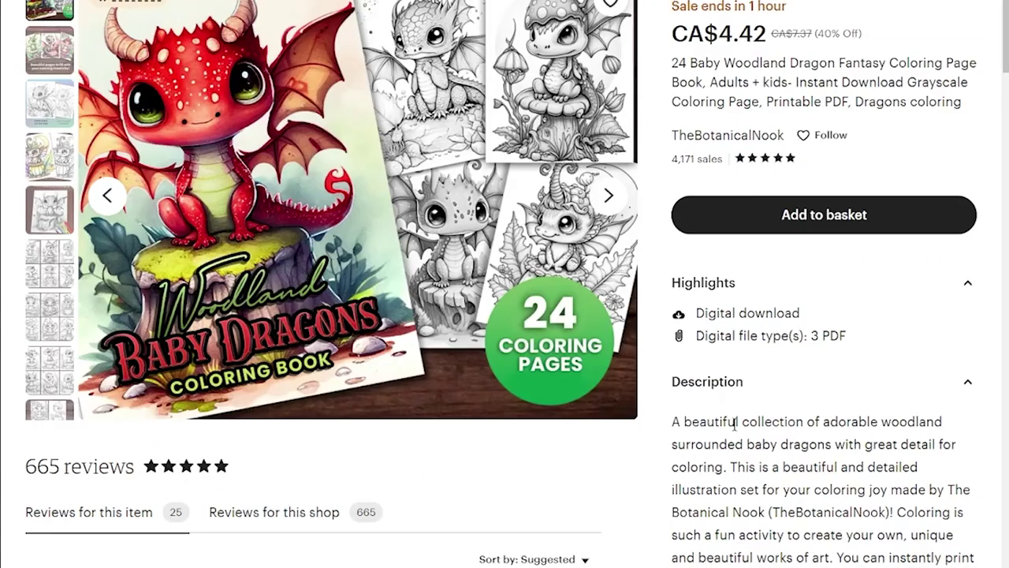
pyautogui.scroll(1, 772, 426)
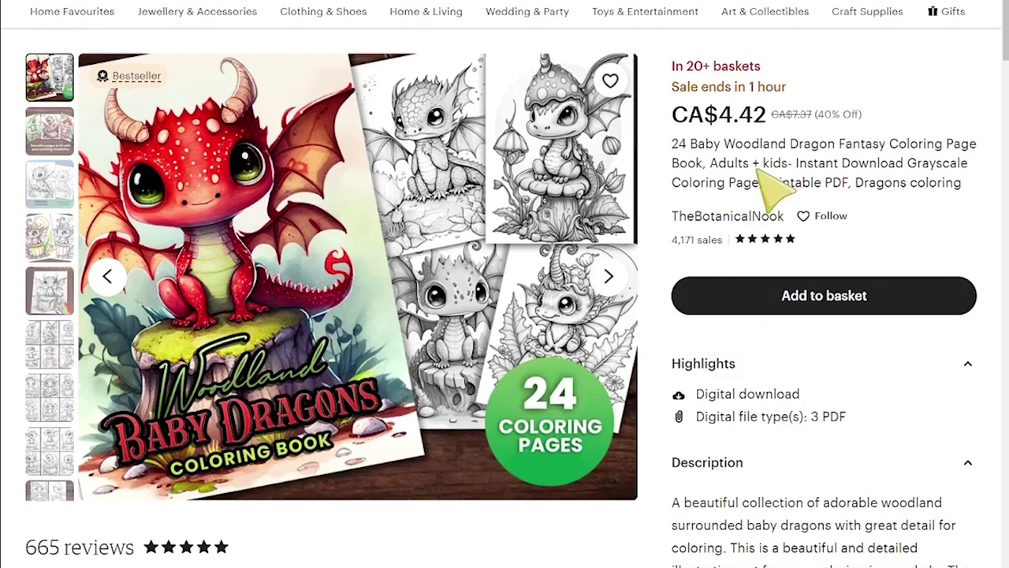
pyautogui.moveTo(863, 116); pyautogui.dragTo(771, 115)
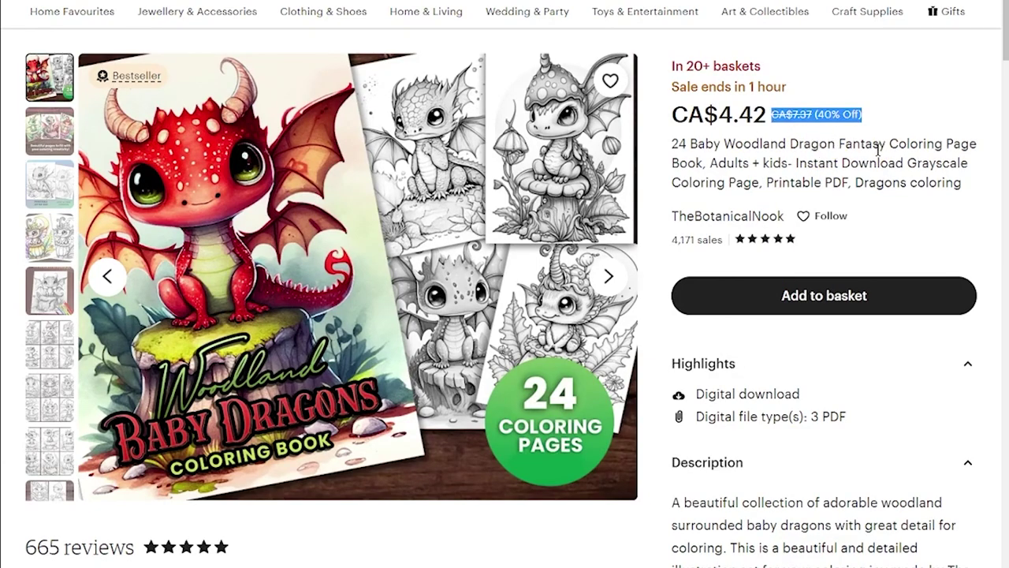
pyautogui.moveTo(766, 115); pyautogui.dragTo(718, 115)
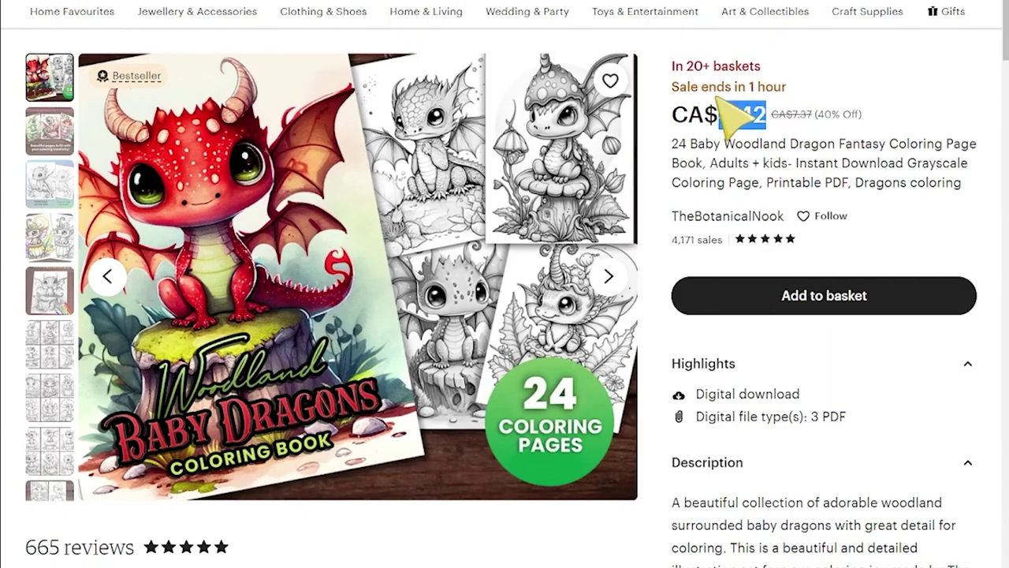
pyautogui.click(778, 120)
pyautogui.moveTo(798, 116); pyautogui.dragTo(786, 119)
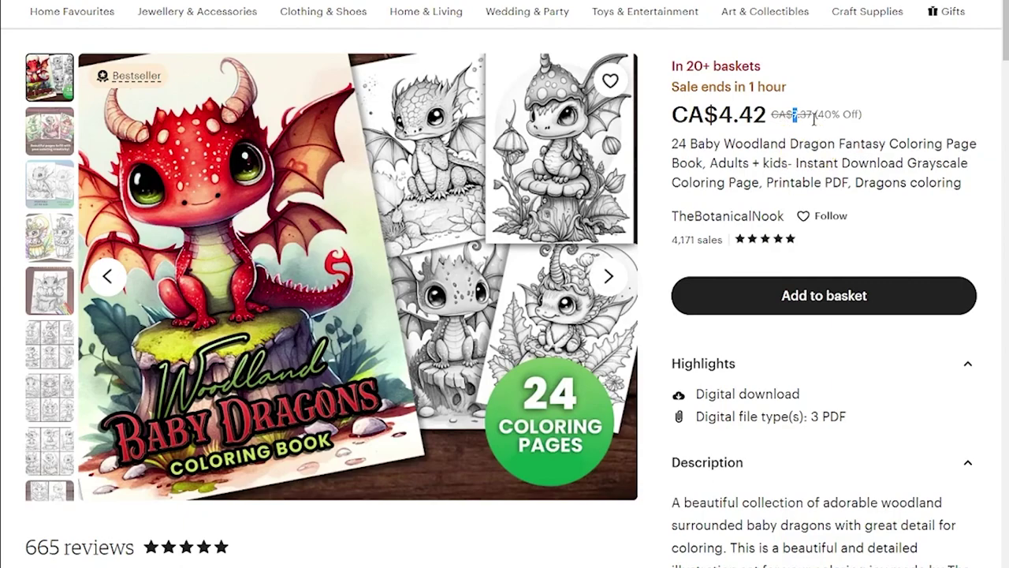
pyautogui.moveTo(814, 119); pyautogui.dragTo(887, 124)
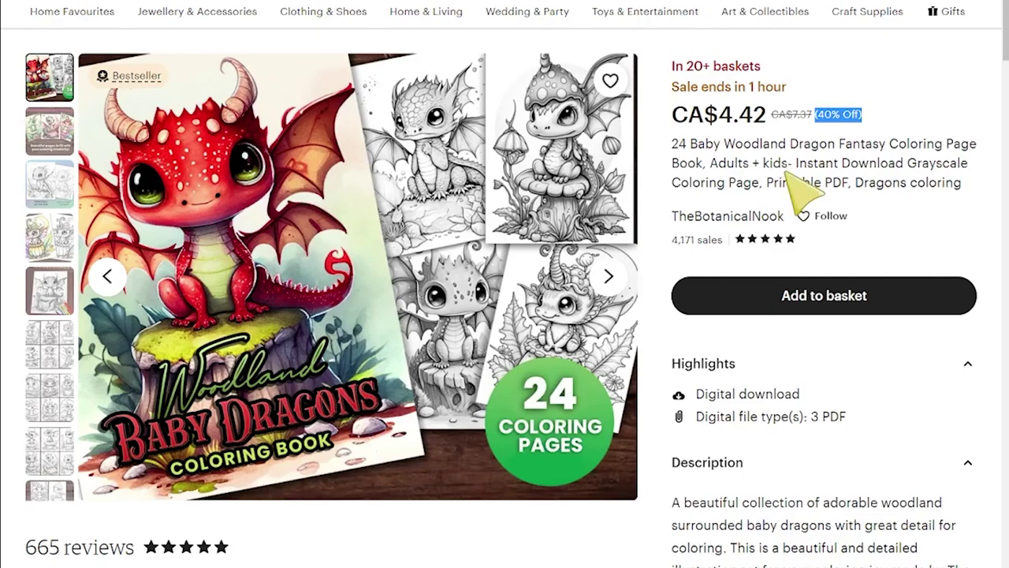
# Scroll to the listing's Description section, clearing a stray text selection
pyautogui.scroll(-1, 763, 212)
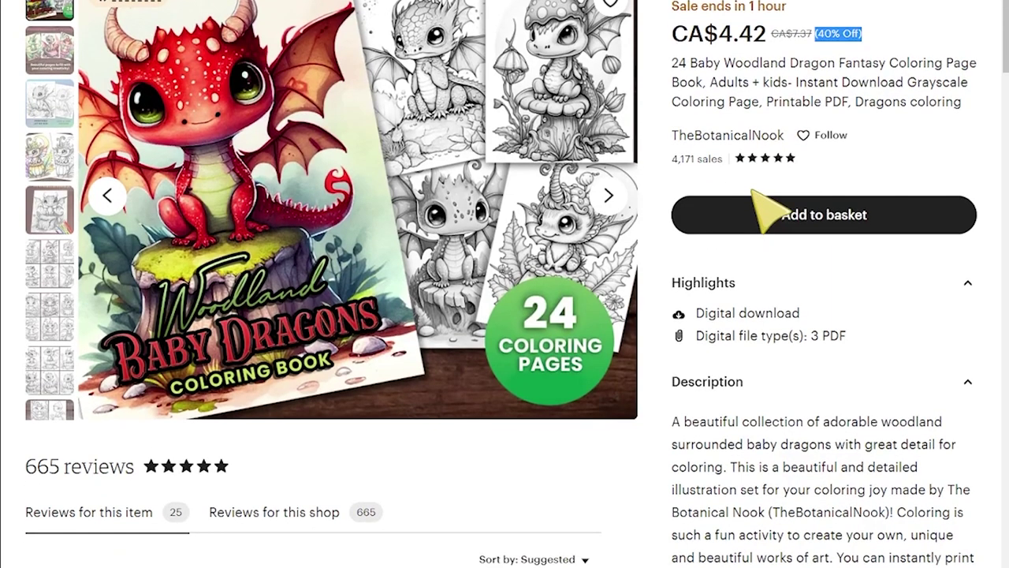
pyautogui.scroll(1, 763, 211)
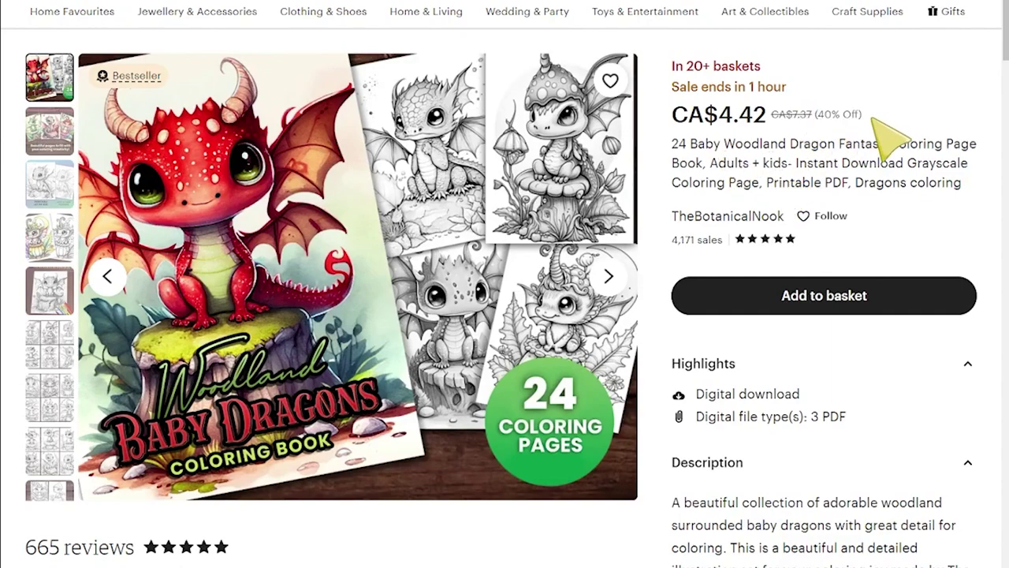
pyautogui.scroll(-10, 710, 160)
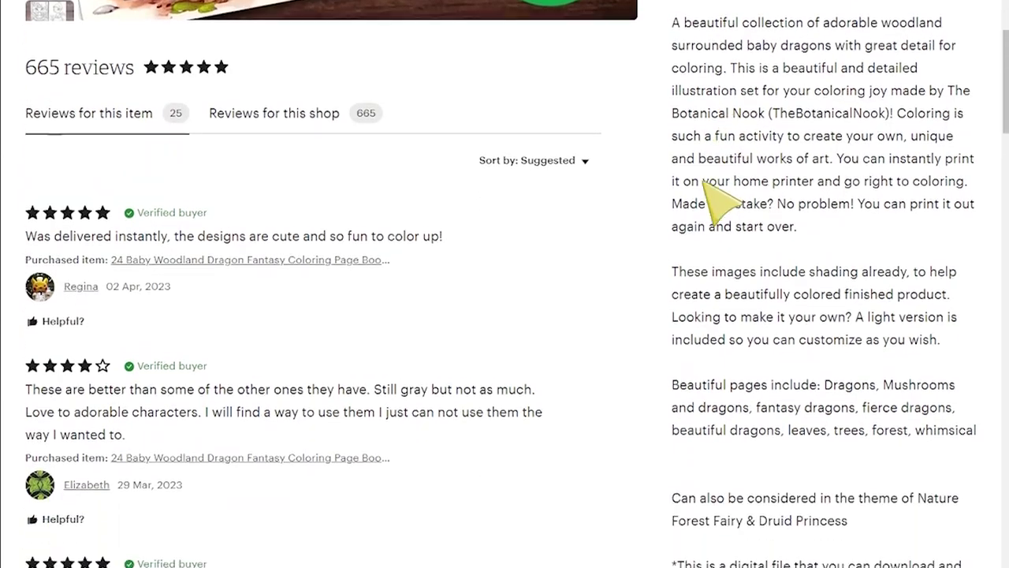
pyautogui.scroll(4, 761, 223)
pyautogui.scroll(2, 759, 222)
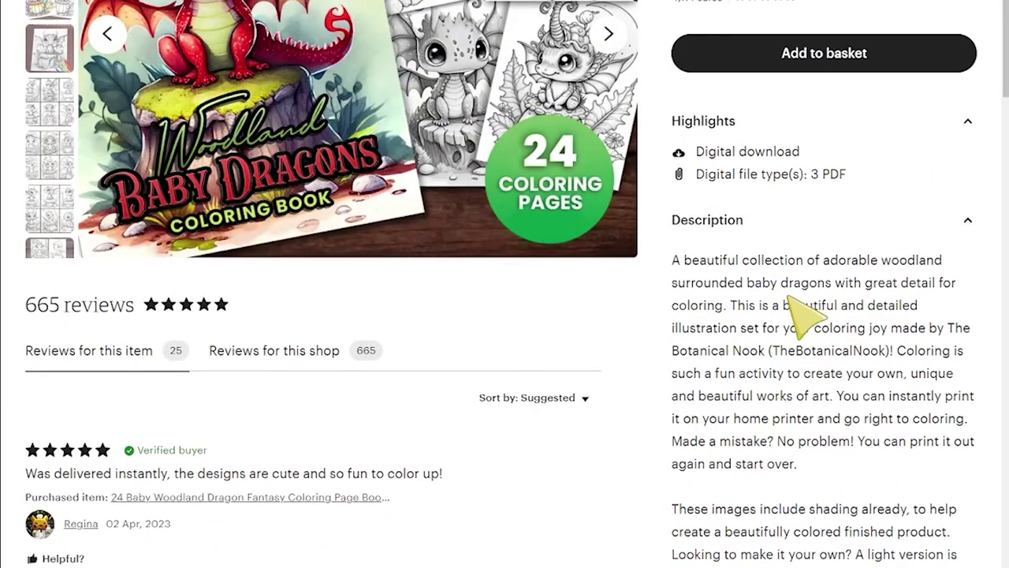
pyautogui.scroll(-1, 788, 311)
pyautogui.moveTo(671, 178); pyautogui.dragTo(777, 477)
pyautogui.scroll(-3, 777, 477)
pyautogui.scroll(4, 698, 312)
pyautogui.click(699, 311)
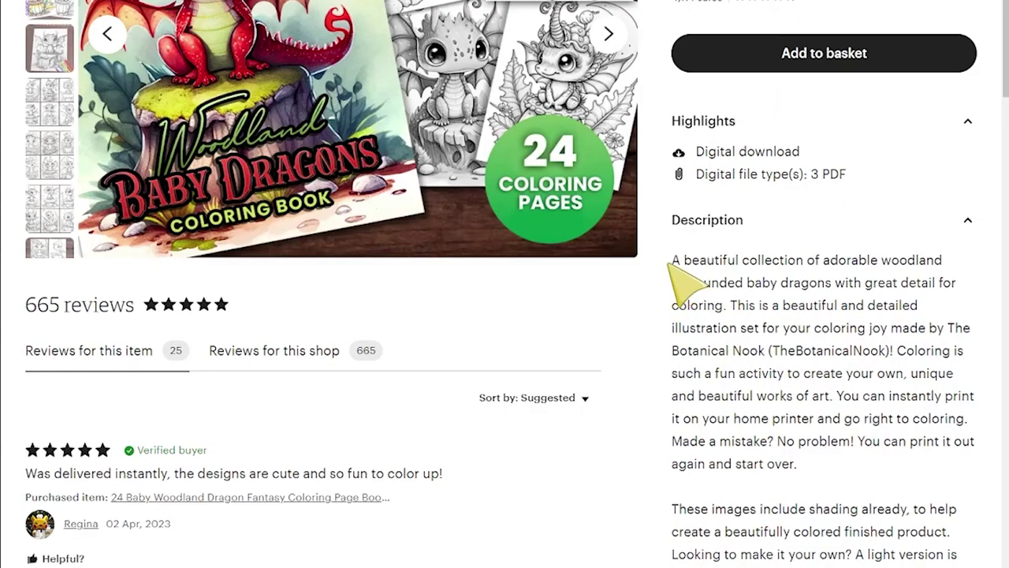
# Select the description text from 'A beautiful' to 'Druid Princess'
pyautogui.scroll(3, 676, 271)
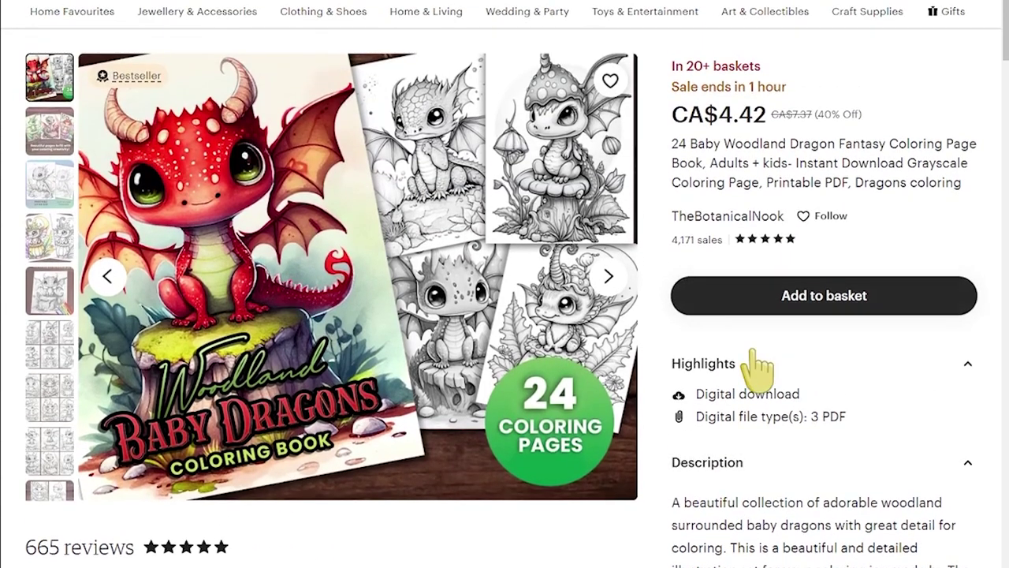
pyautogui.scroll(-3, 754, 305)
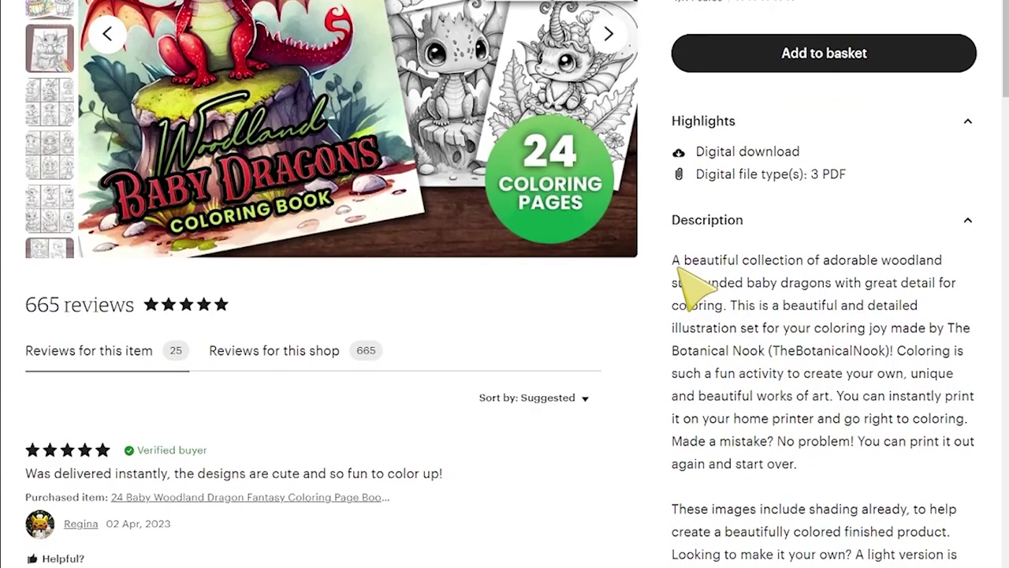
pyautogui.moveTo(673, 260); pyautogui.dragTo(857, 355)
pyautogui.scroll(-1, 731, 391)
pyautogui.scroll(-5, 757, 360)
pyautogui.scroll(-1, 715, 296)
pyautogui.scroll(5, 715, 296)
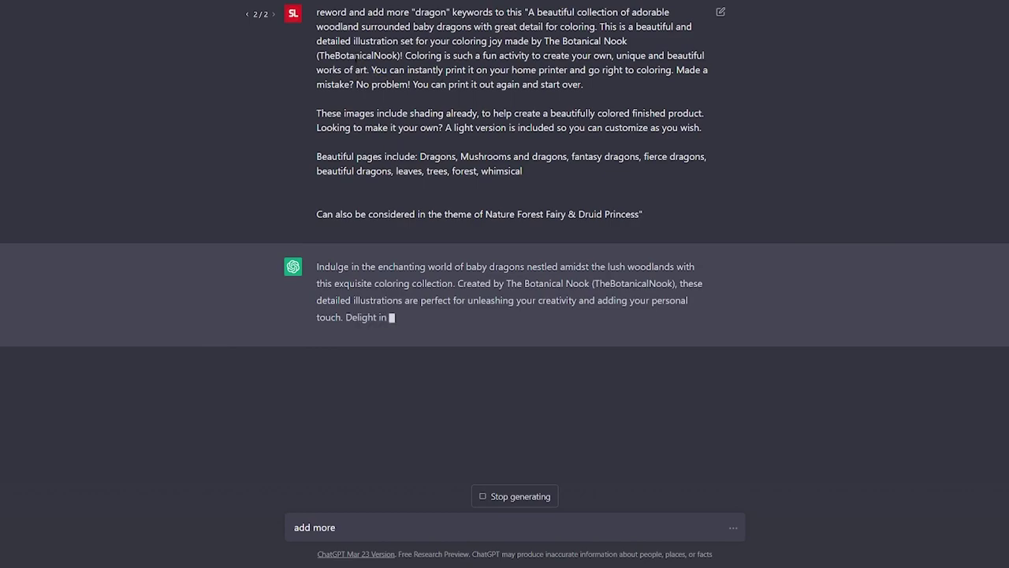
# Highlight the dragon-keyword request and quoted description, then stop the response mid-generation
pyautogui.moveTo(317, 12); pyautogui.dragTo(447, 13)
pyautogui.moveTo(527, 12); pyautogui.dragTo(636, 194)
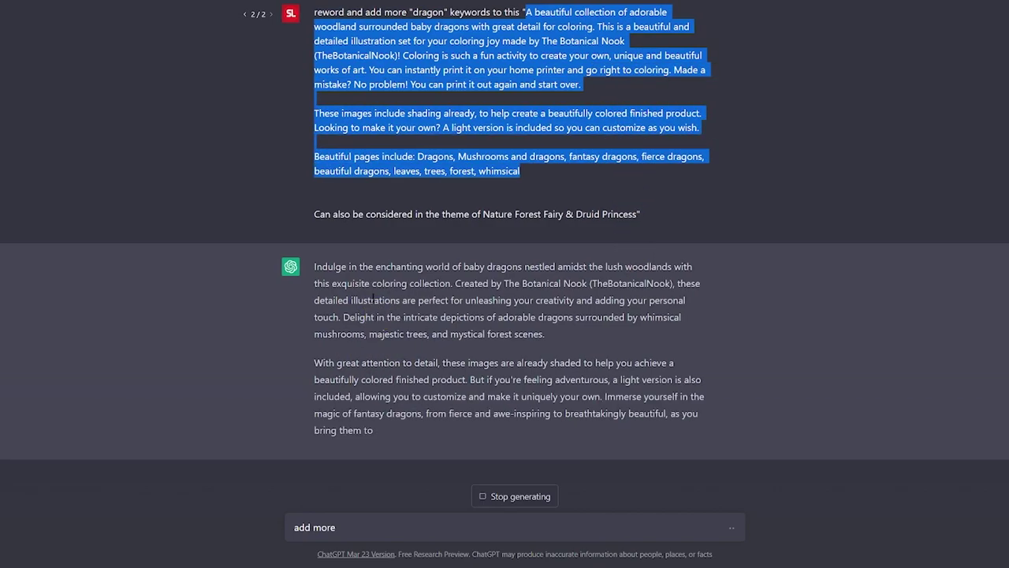
pyautogui.moveTo(331, 252); pyautogui.dragTo(439, 268)
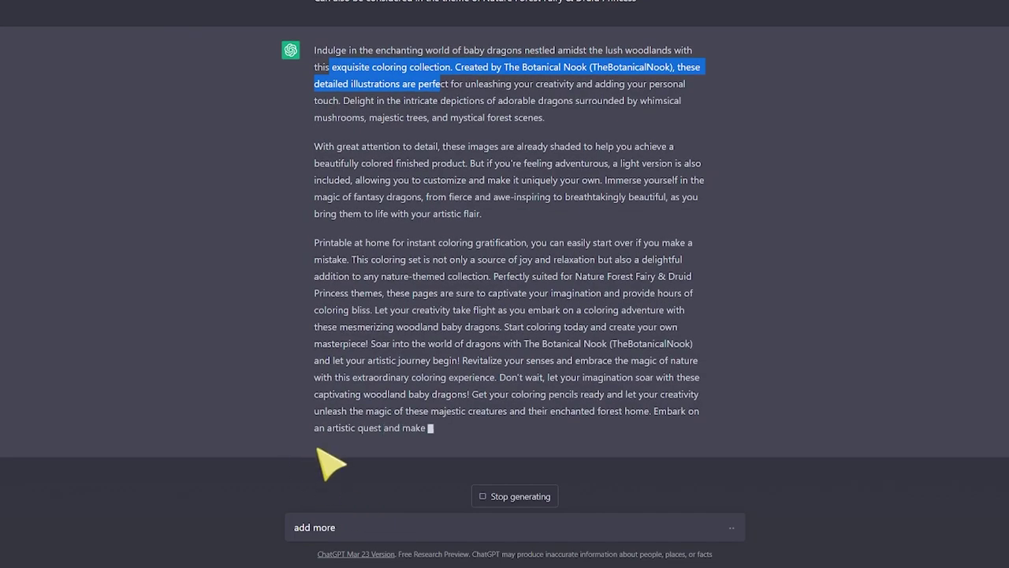
pyautogui.scroll(3, 473, 370)
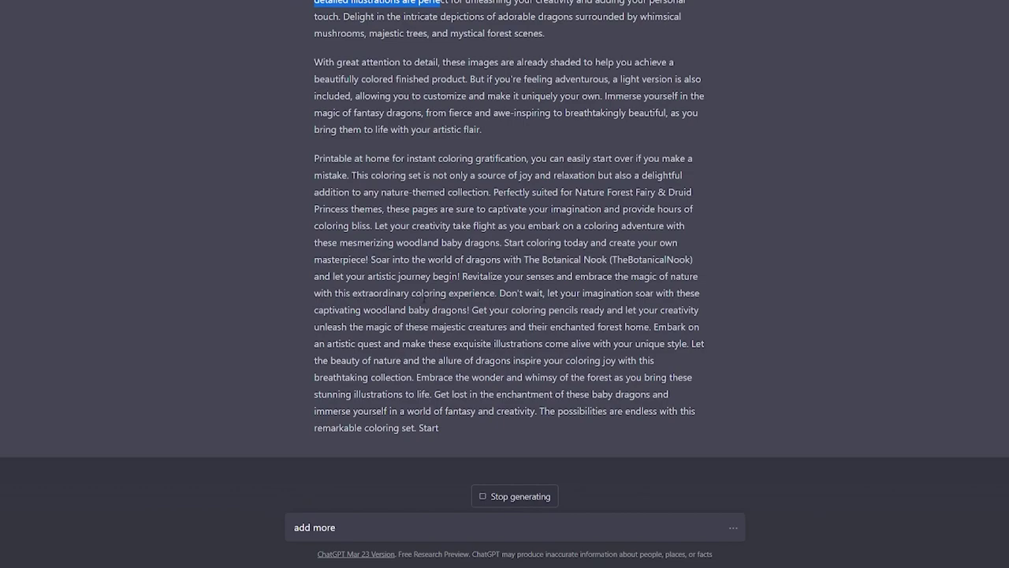
pyautogui.click(479, 497)
pyautogui.moveTo(339, 526); pyautogui.dragTo(266, 536)
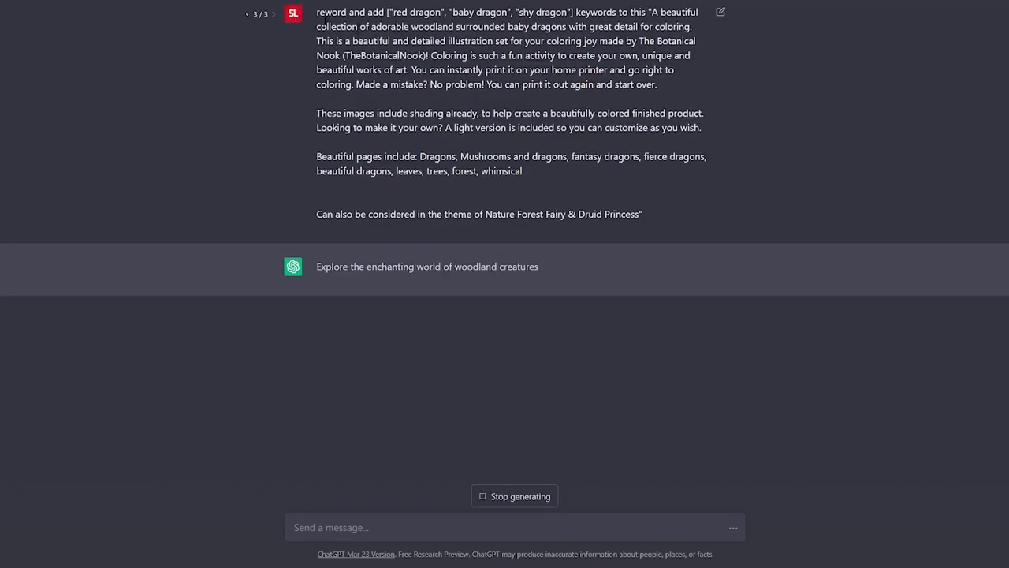
# Highlight the red, baby and shy dragon keywords and the quoted description in the prompt
pyautogui.moveTo(385, 12); pyautogui.dragTo(584, 12)
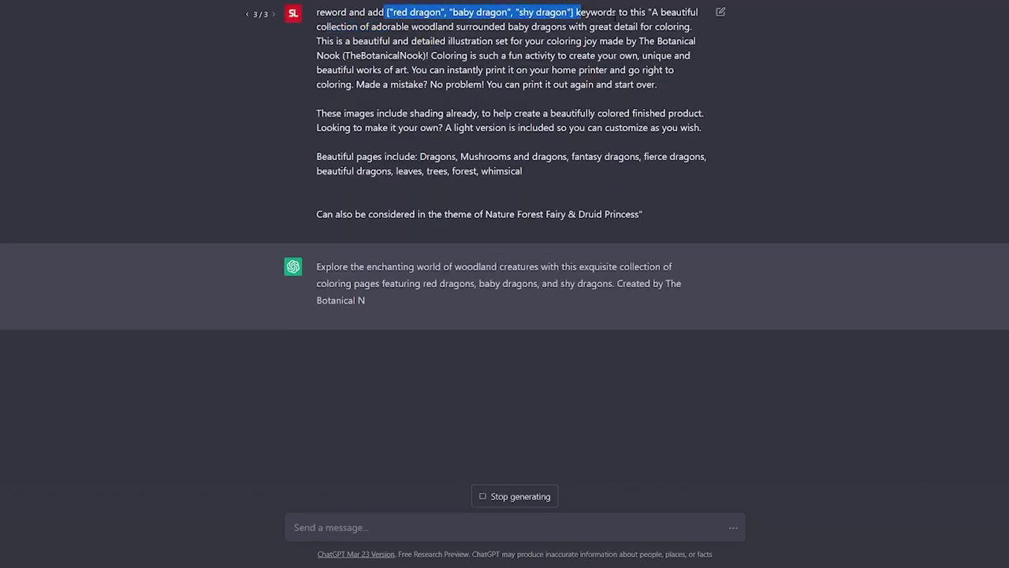
pyautogui.moveTo(657, 41); pyautogui.dragTo(666, 86)
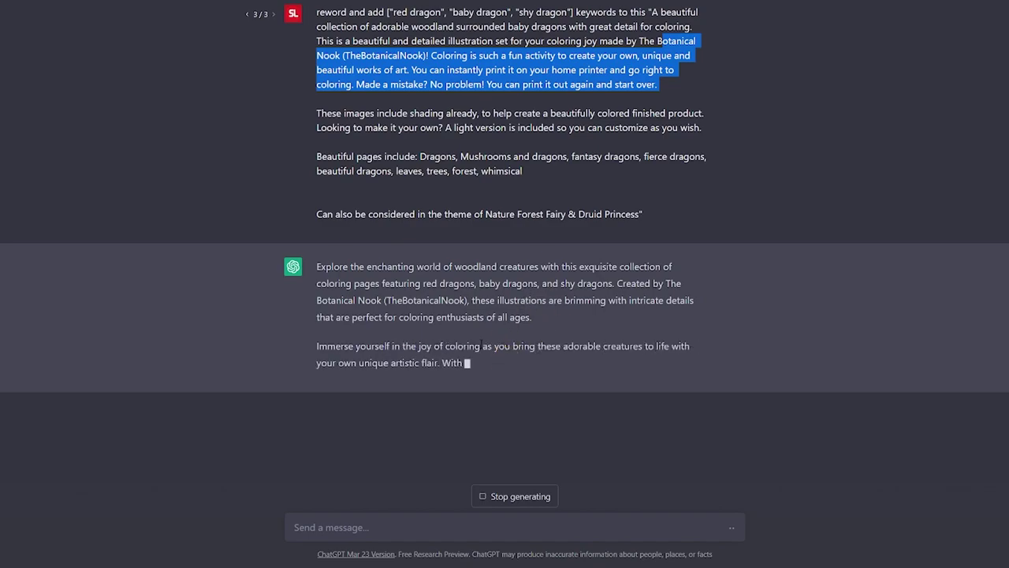
pyautogui.click(623, 429)
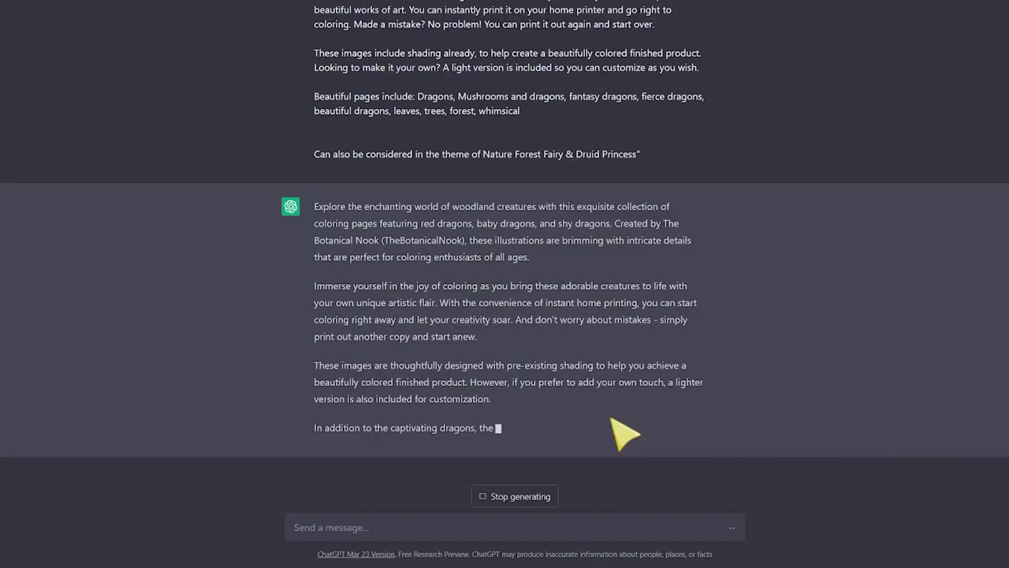